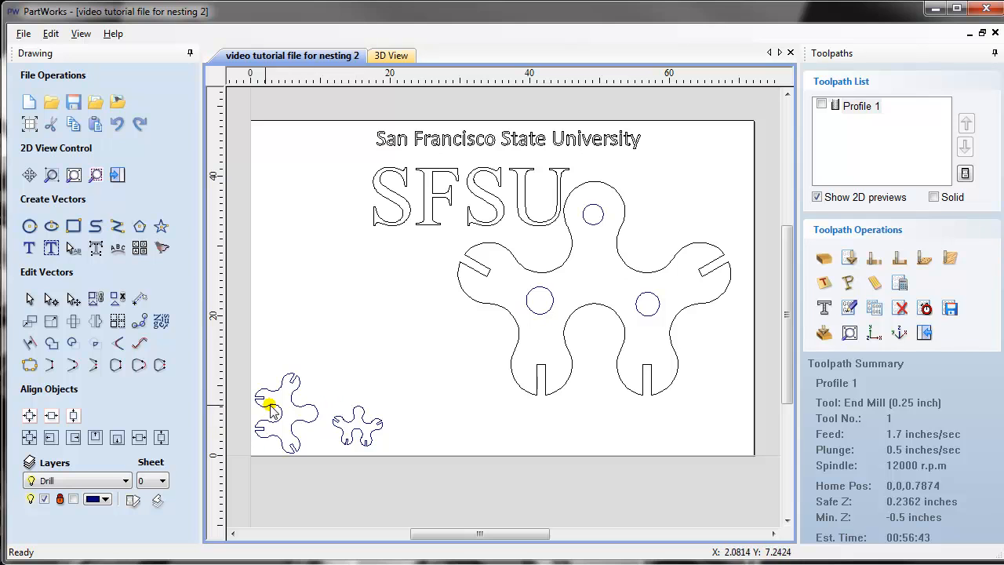
Step: Move the San Francisco State University and SFSU text to the upper-left corner of the sheet
click(392, 149)
drag(381, 143, 277, 148)
drag(400, 195, 275, 175)
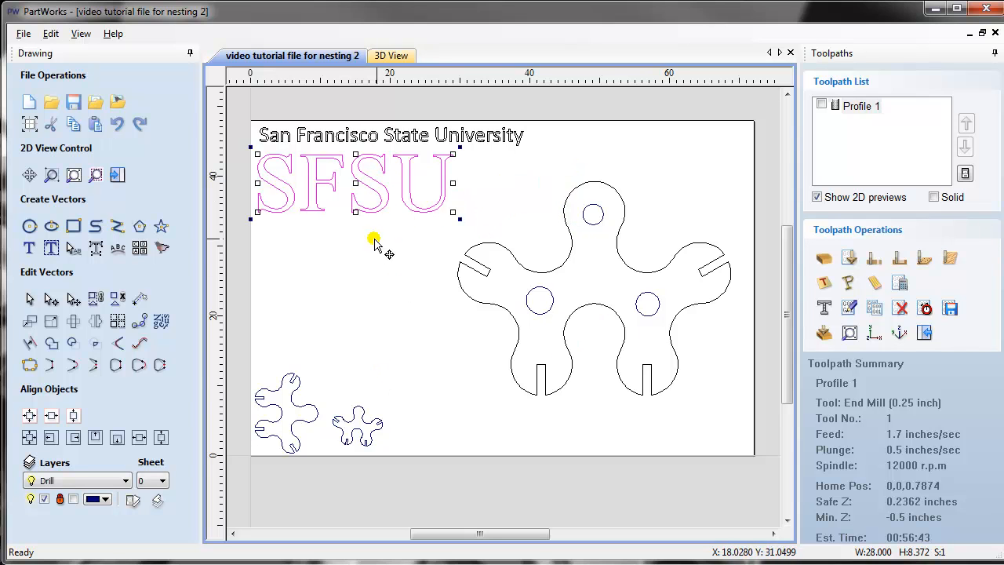
drag(457, 220, 457, 223)
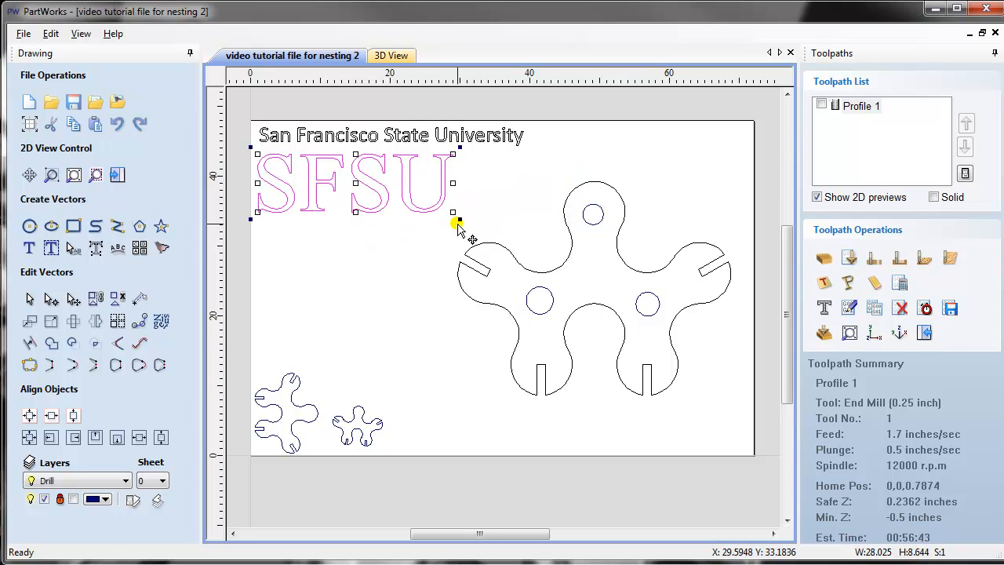
Step: Undo the text moves
key(ctrl+z)
key(ctrl+z)
key(ctrl+z)
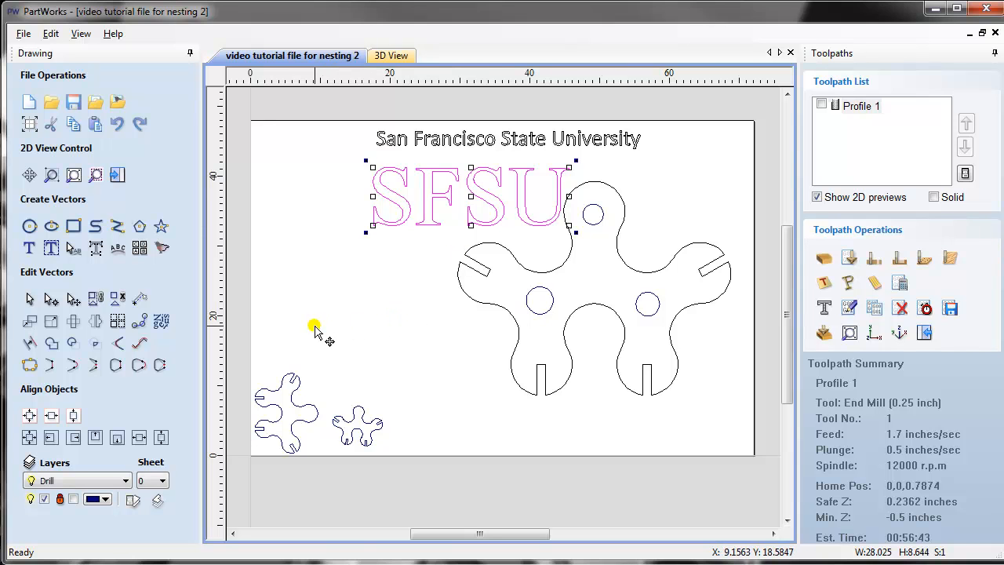
Step: Open vector nesting for the SFSU text, enter 2 as its number of copies, and clear the selection
click(161, 323)
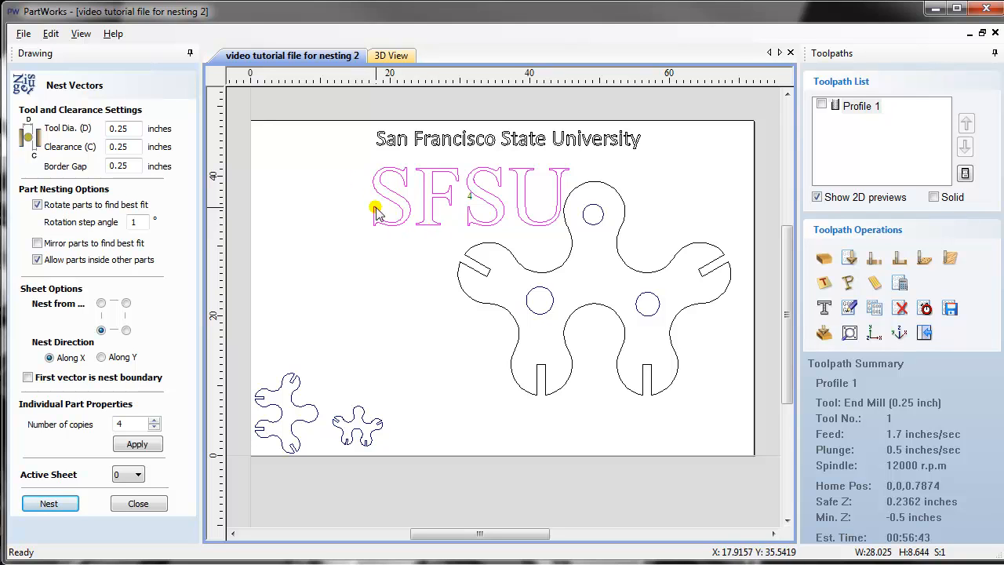
click(138, 222)
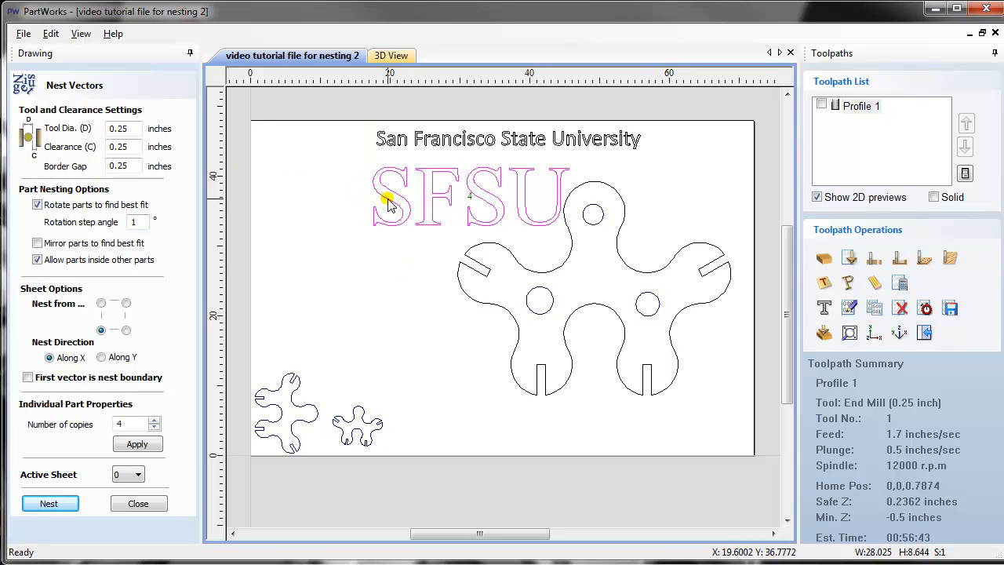
double_click(116, 425)
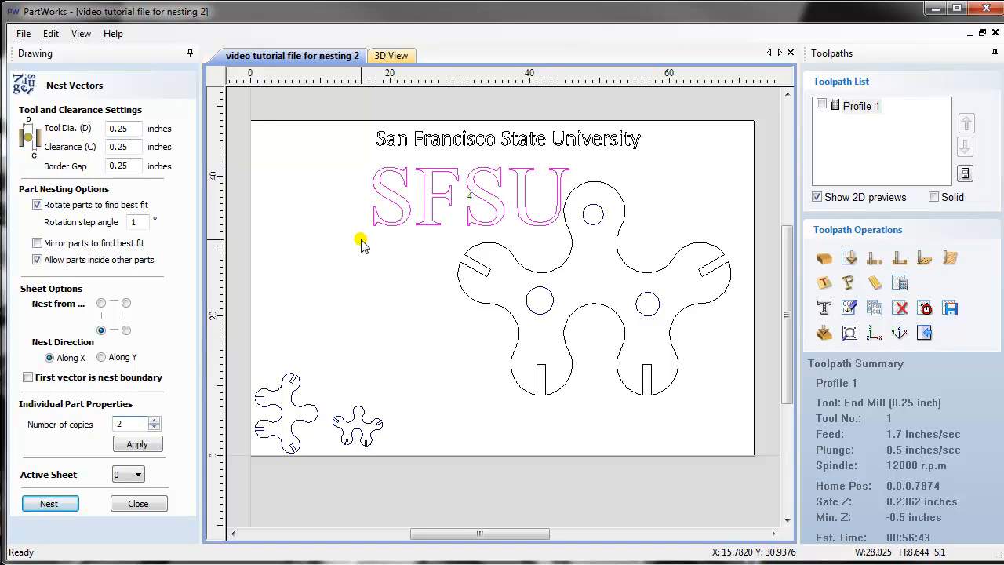
click(318, 226)
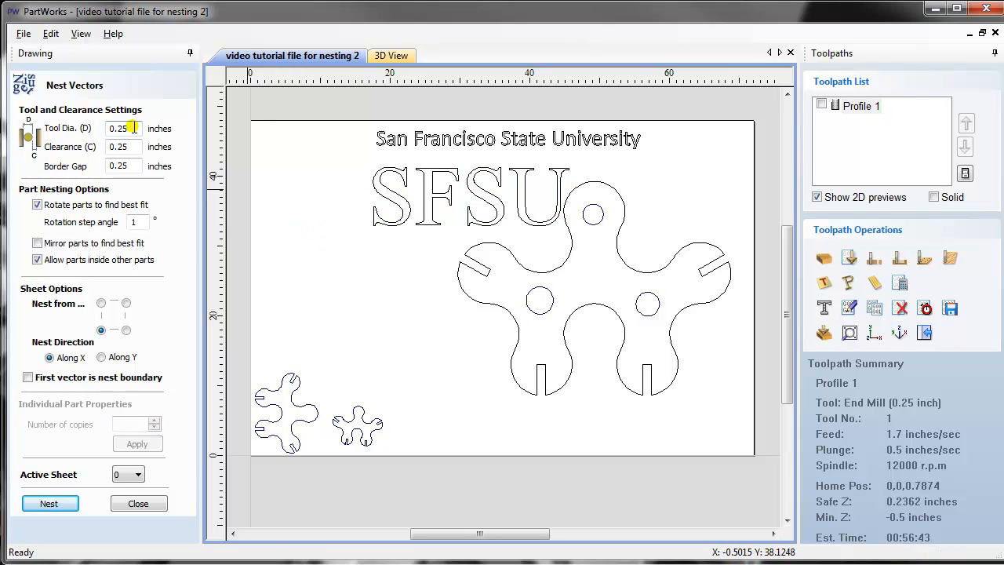
Step: Set the nesting clearance to 0 inches and the part rotation step angle to 45°
drag(134, 127, 106, 127)
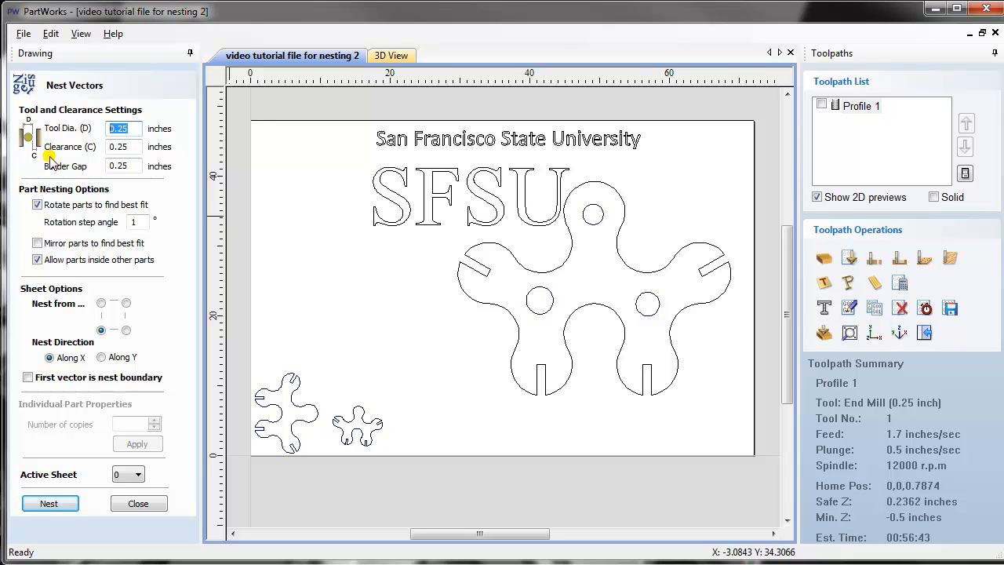
double_click(132, 145)
text(0)
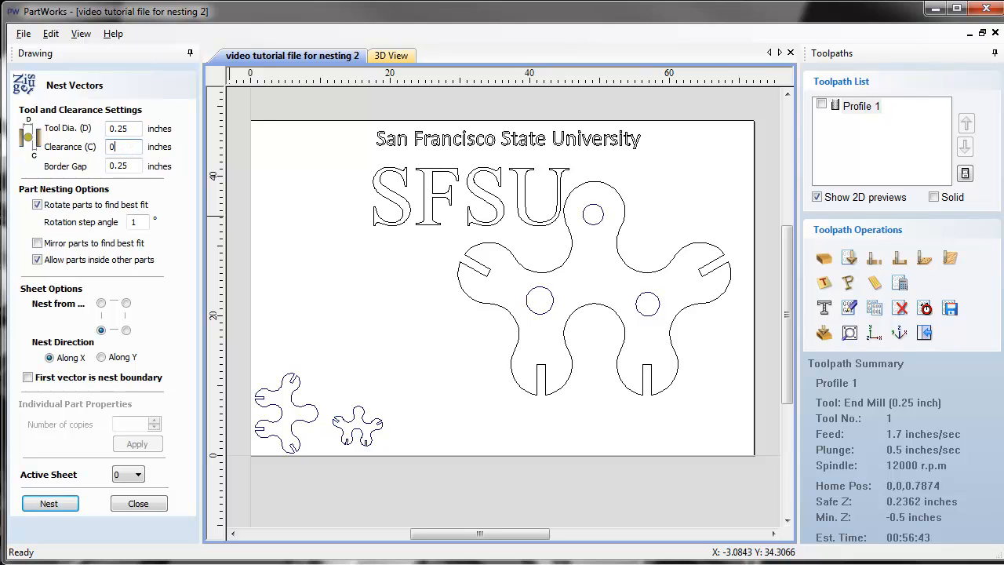
click(124, 166)
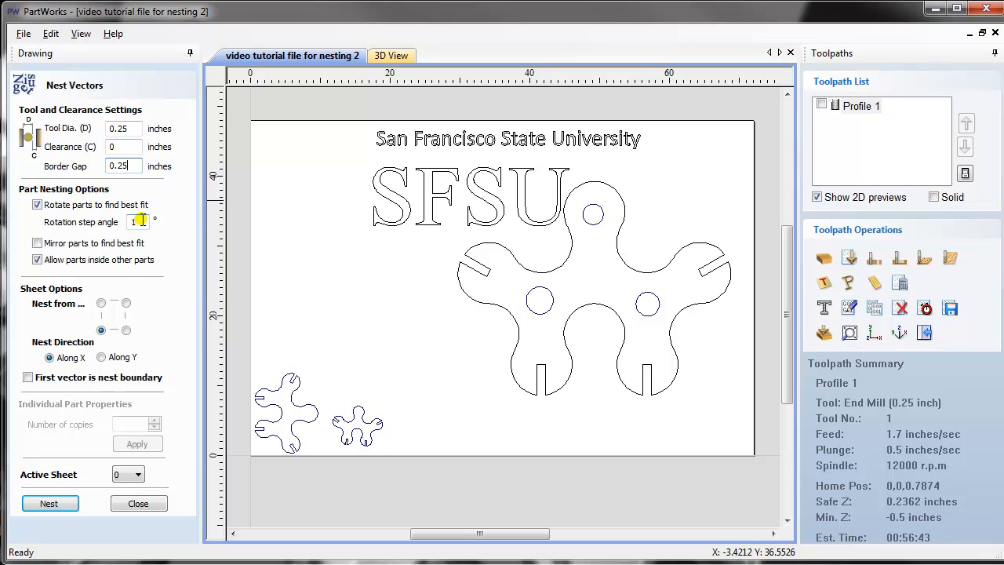
drag(140, 221, 128, 224)
text(45)
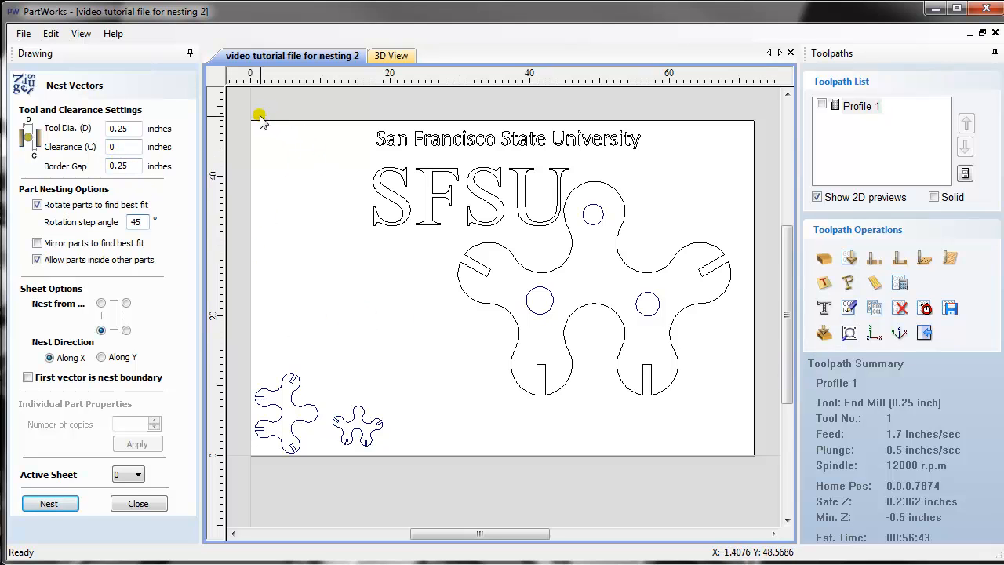
Step: Apply 1 copy to all vectors on the sheet and nest them
drag(246, 104, 761, 488)
drag(130, 424, 66, 430)
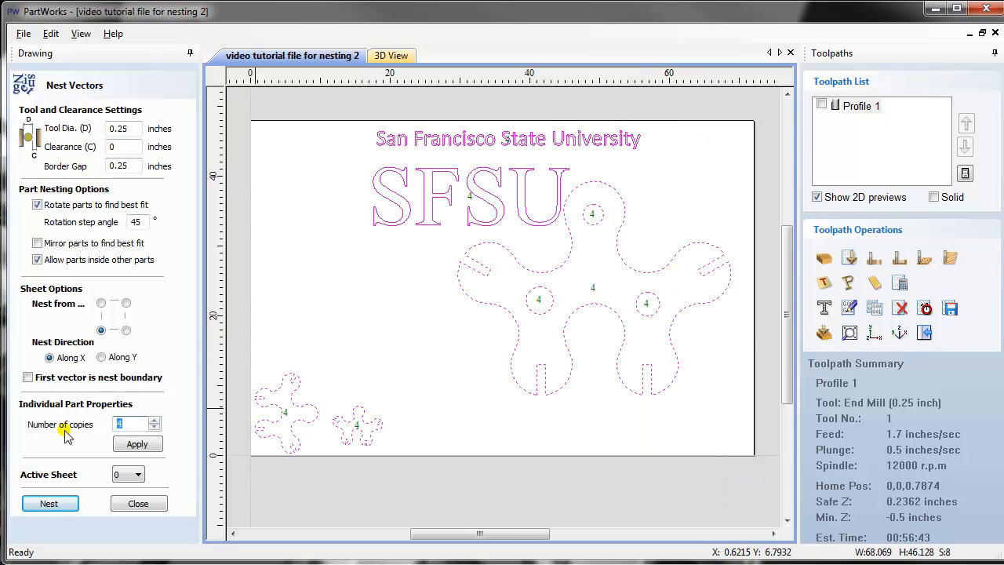
click(135, 445)
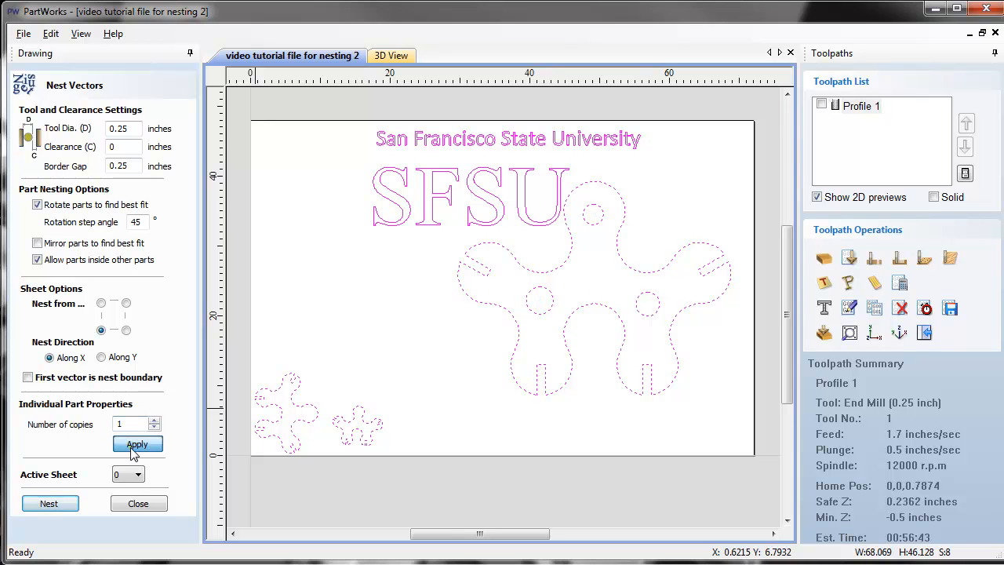
click(55, 506)
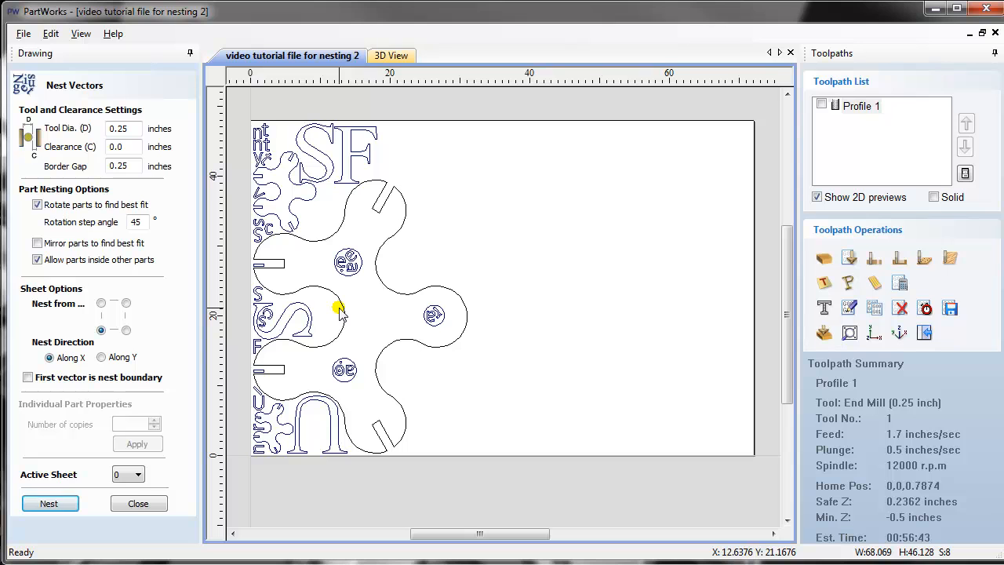
Step: Display the Profile 1 toolpath over the nested layout and try to recalculate all toolpaths
click(855, 108)
click(820, 105)
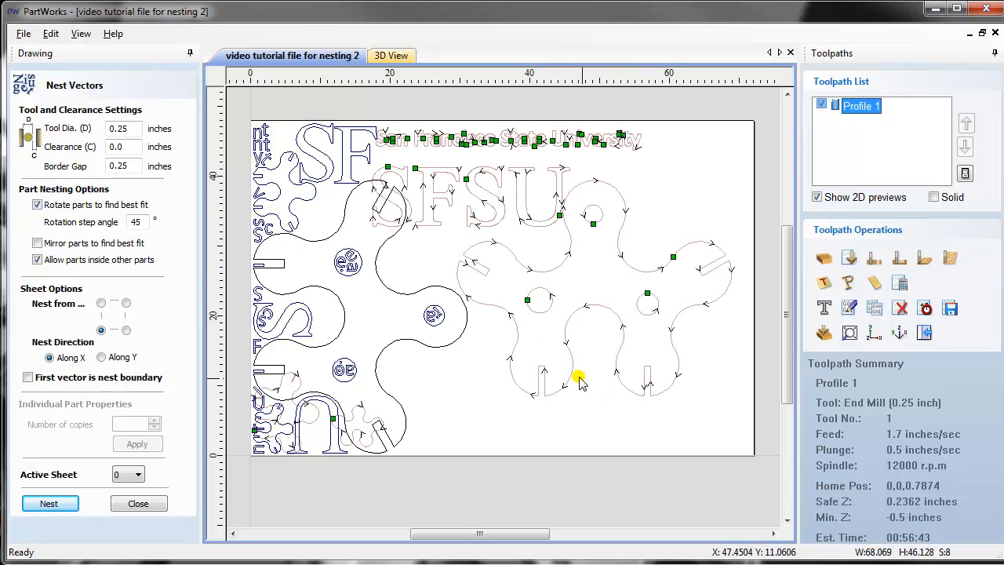
click(898, 285)
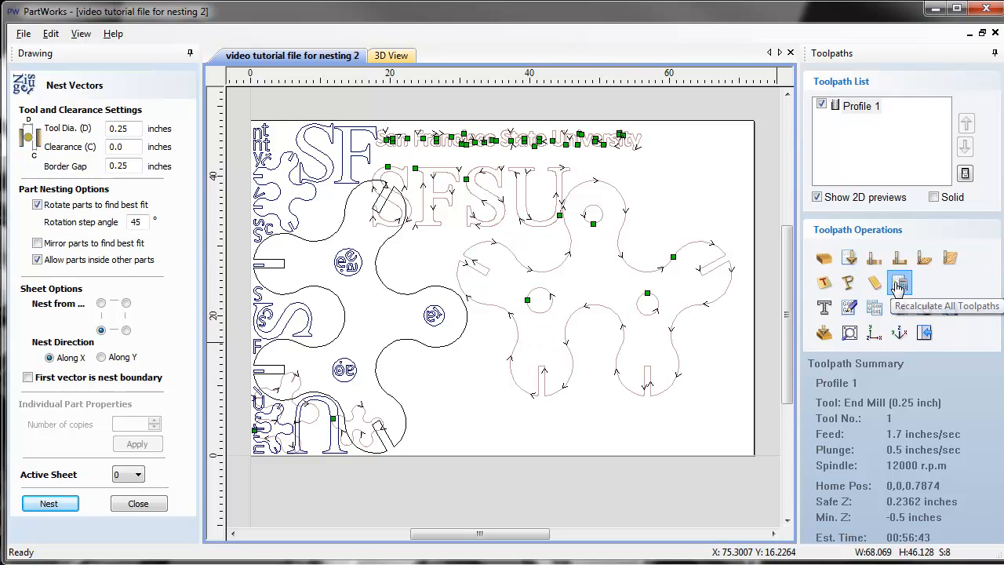
click(511, 327)
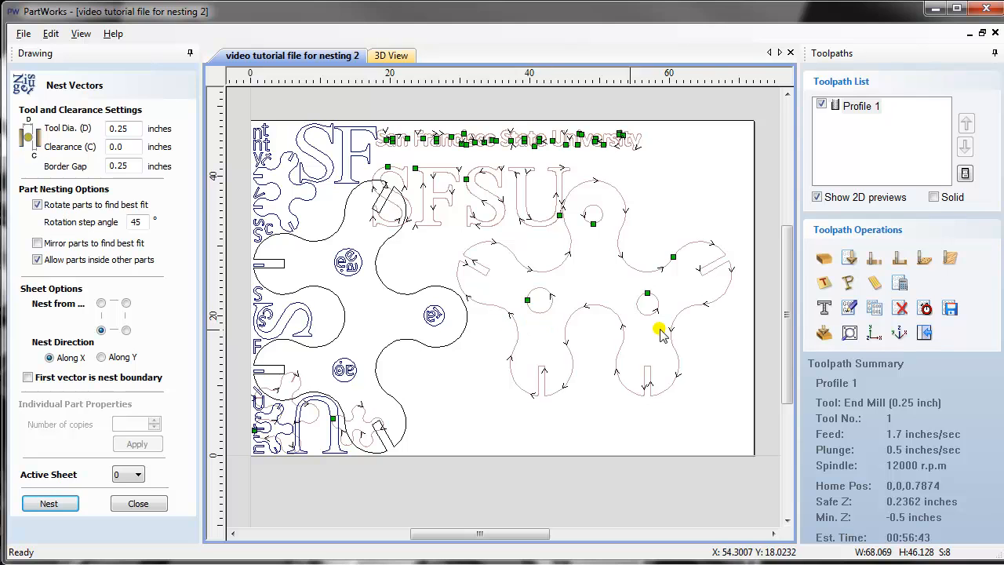
Step: Edit Profile 1 to use all the nested vectors and calculate the toolpath
double_click(855, 105)
click(582, 437)
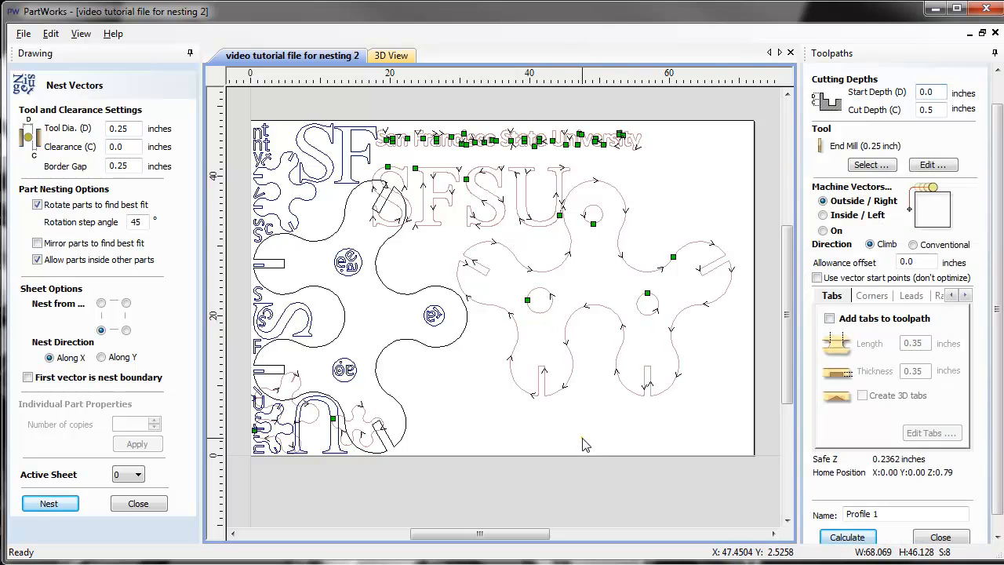
key(ctrl+a)
click(867, 536)
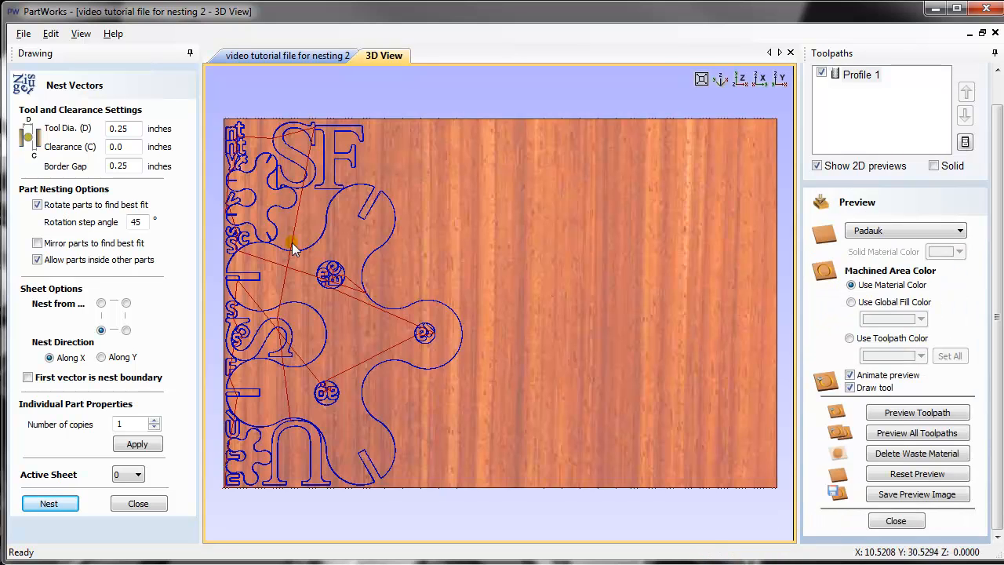
Step: Preview all toolpaths and examine the spacing between the nested letters and parts near the sheet's upper-left corner
click(904, 438)
scroll(626, 312, up, 3)
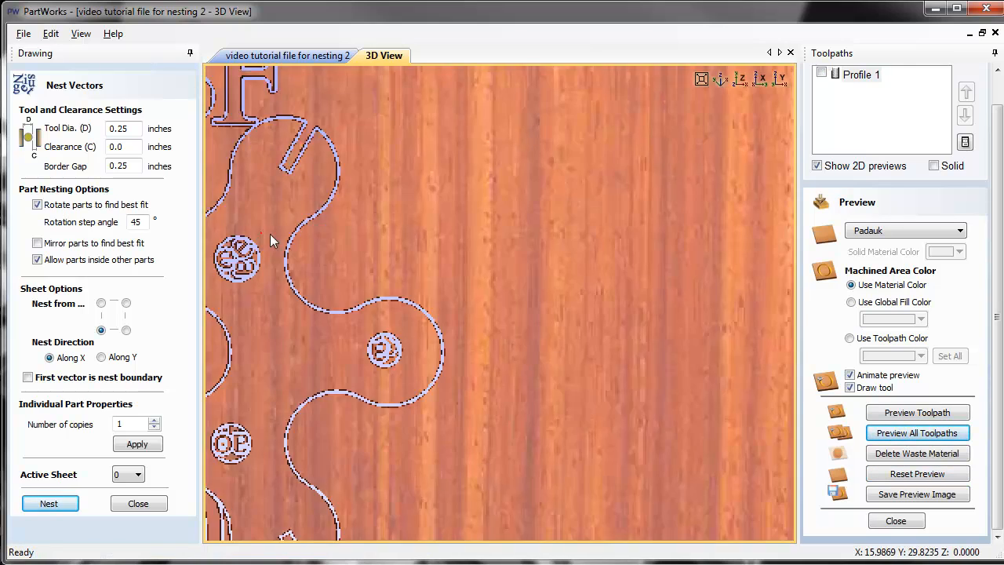
scroll(603, 338, up, 3)
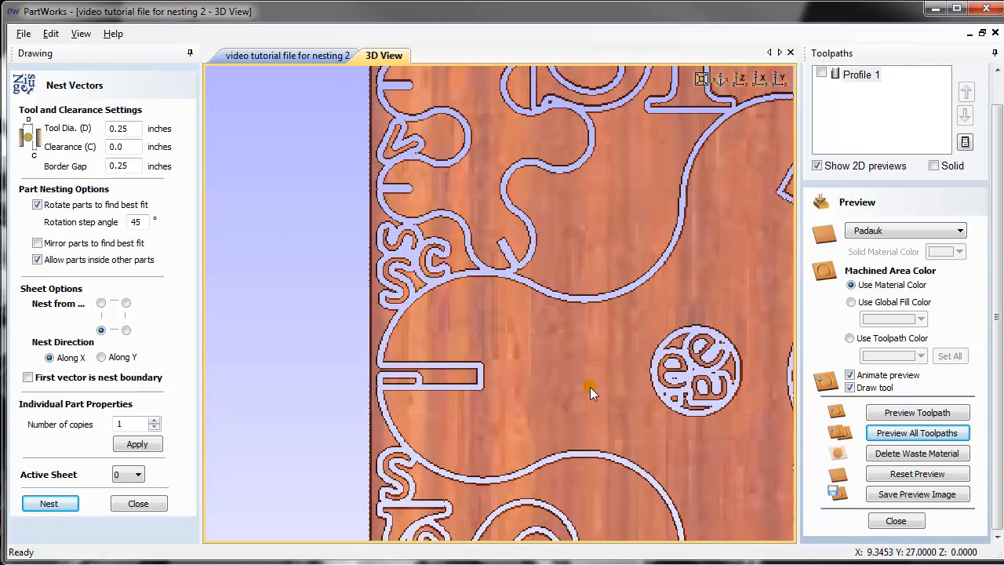
middle_drag(590, 387, 504, 364)
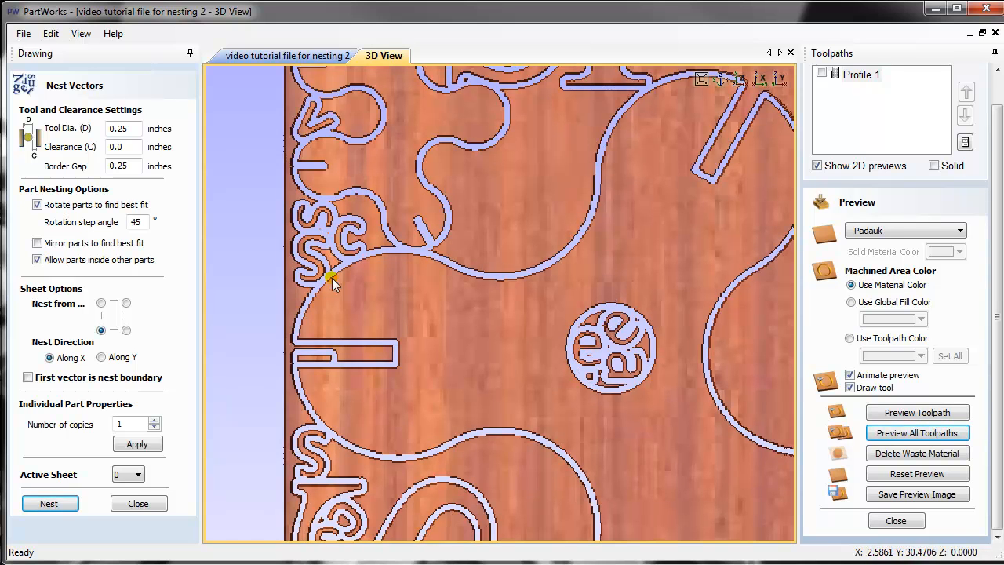
middle_drag(449, 183, 509, 440)
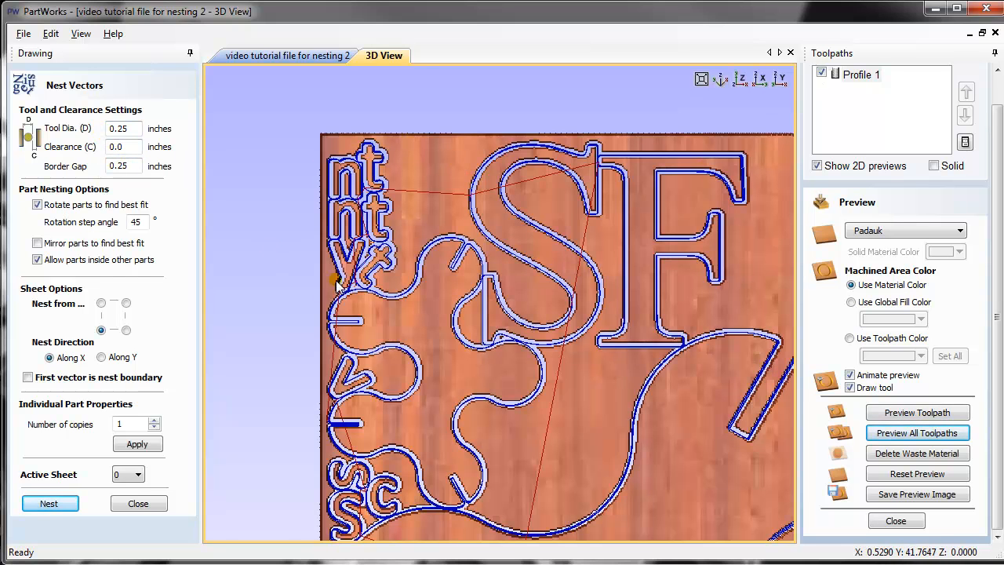
scroll(448, 321, up, 3)
scroll(616, 298, up, 3)
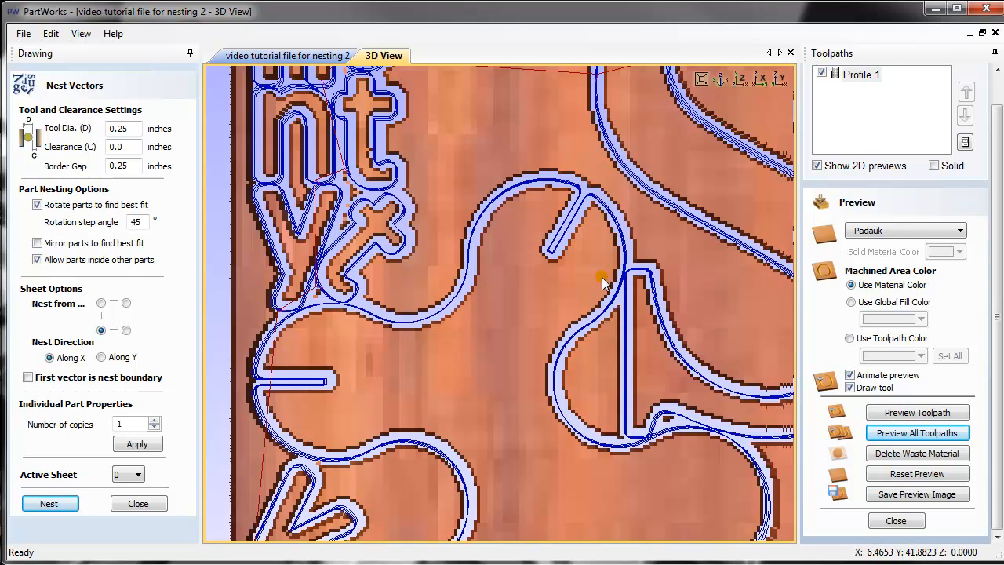
scroll(629, 305, down, 2)
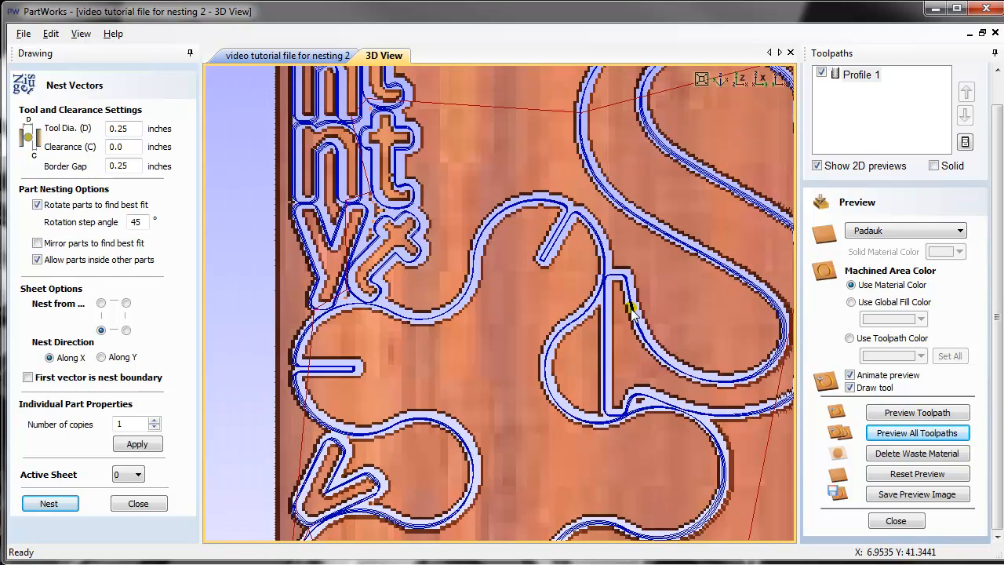
scroll(631, 309, down, 1)
scroll(631, 315, down, 1)
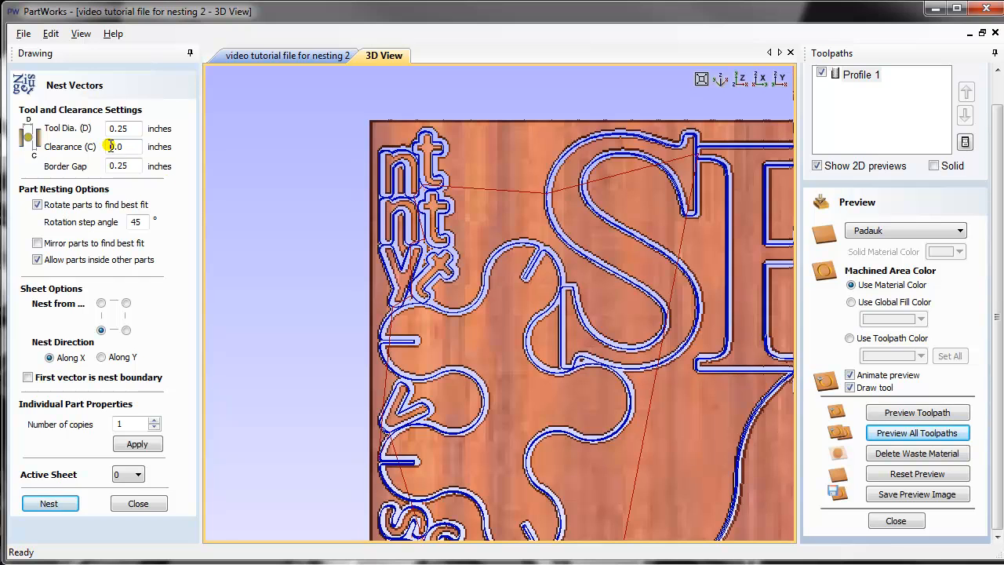
scroll(450, 321, up, 3)
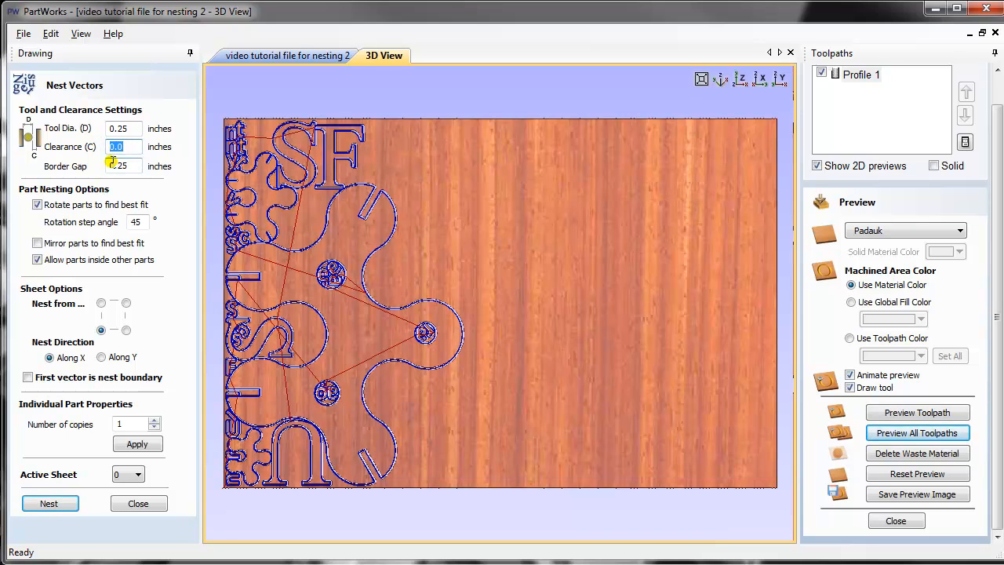
Step: Hide the Profile 1 toolpath in the 2D drawing and undo the nesting
click(265, 55)
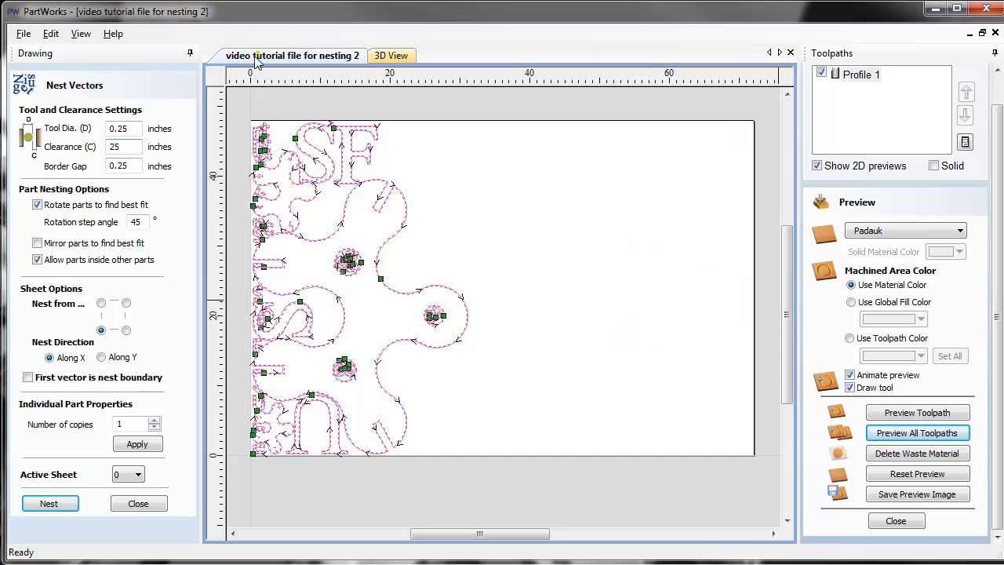
click(821, 73)
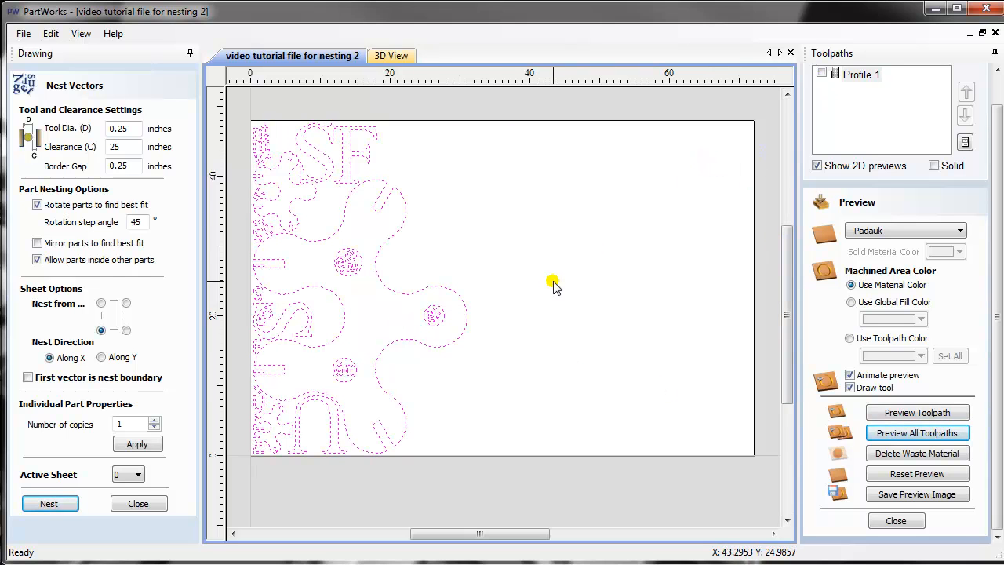
key(ctrl+z)
Step: Set the nesting clearance to .25 inches, keep 1 copy per part, and nest the selected vectors again
double_click(122, 149)
text(.25)
click(132, 444)
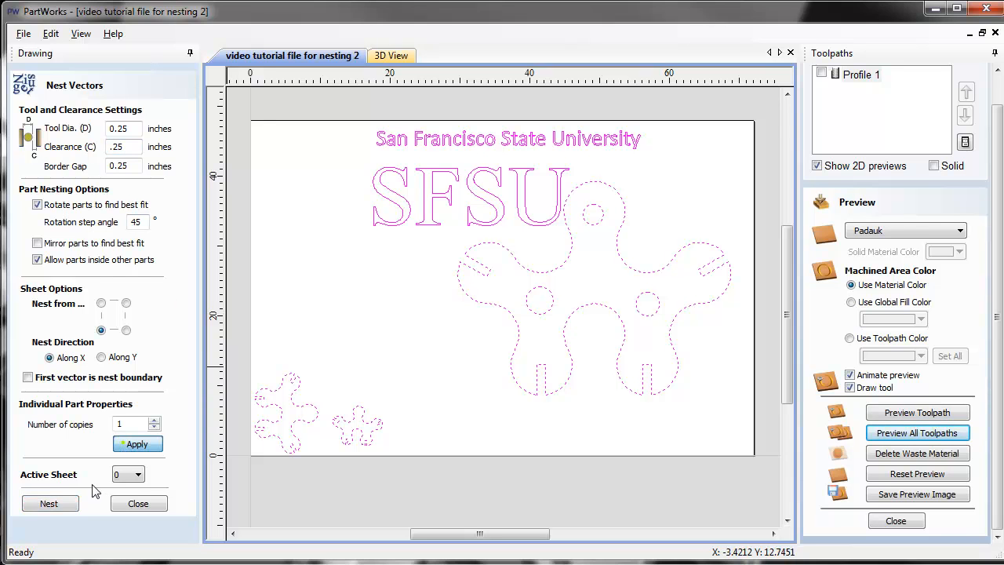
click(56, 504)
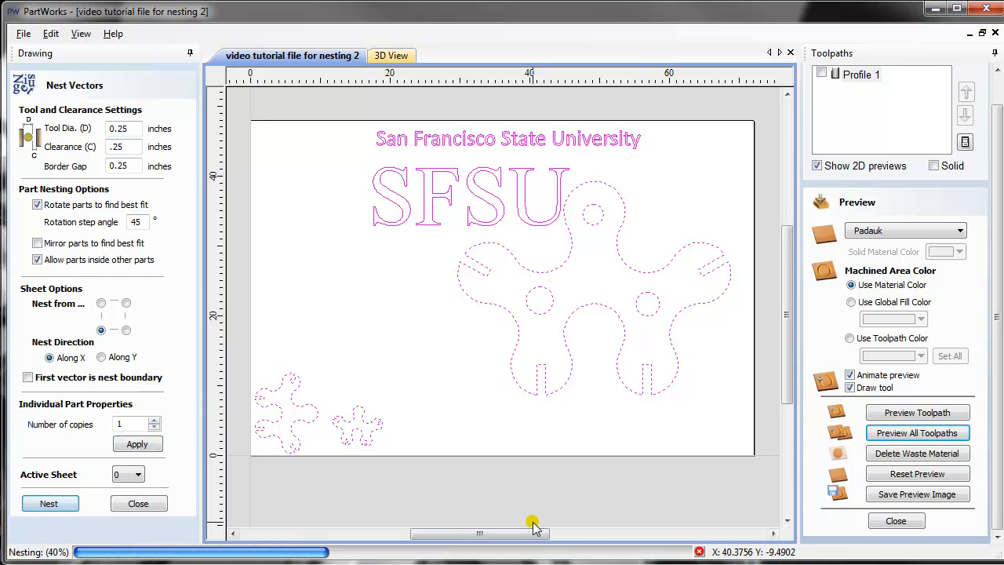
Step: Recalculate Profile 1 for all the re-nested vectors and run a fresh preview of all toolpaths
double_click(861, 75)
click(483, 382)
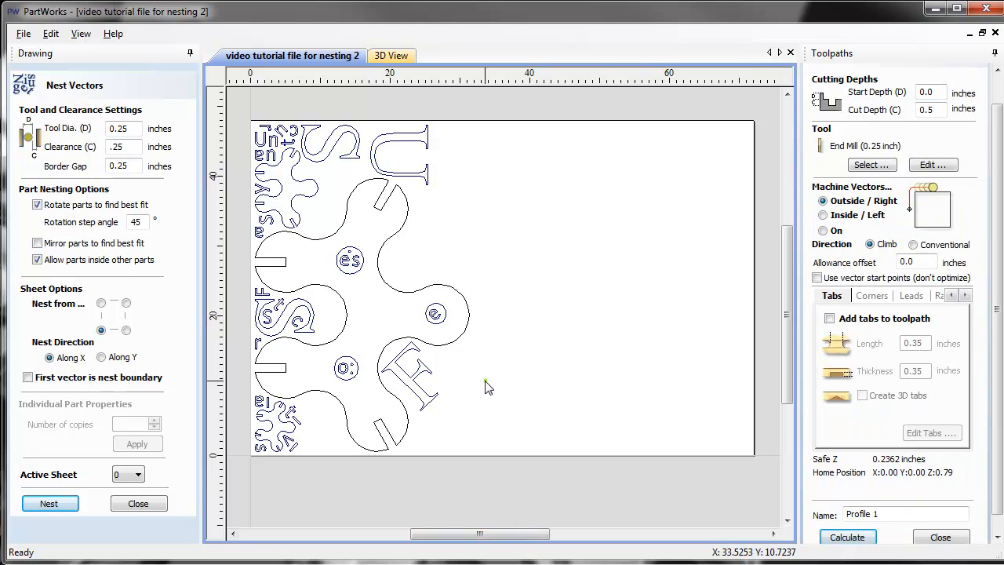
key(ctrl+a)
click(847, 538)
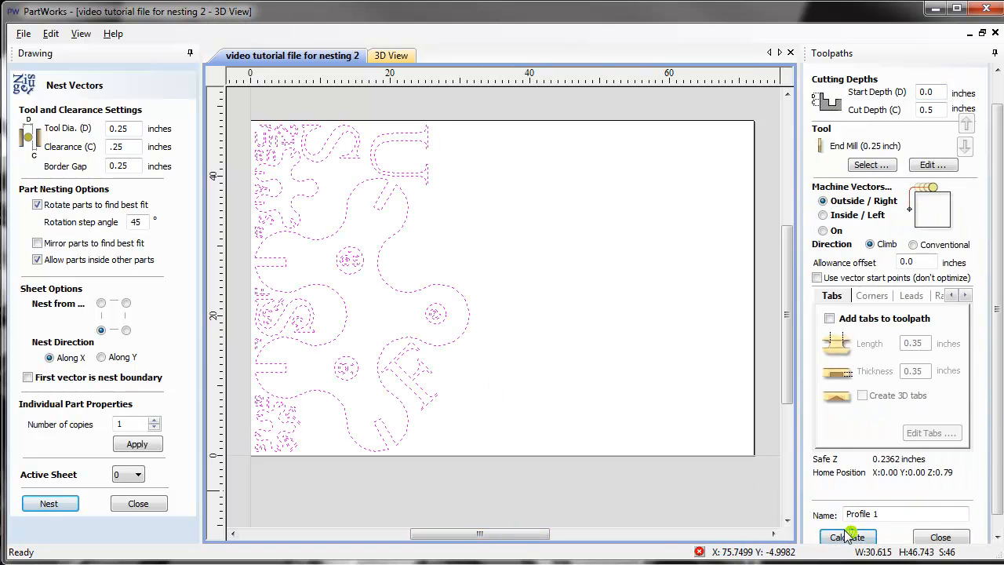
click(903, 454)
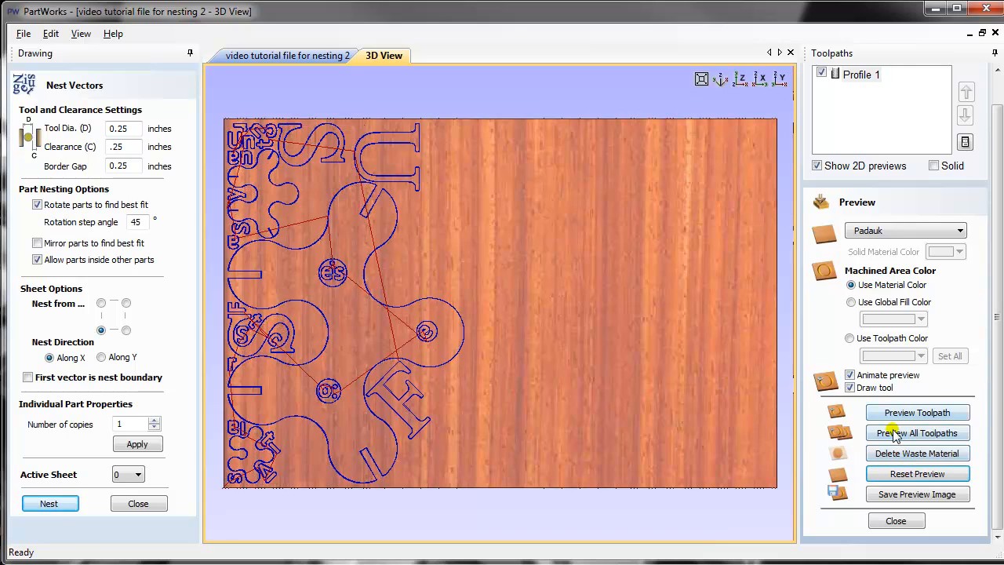
click(894, 434)
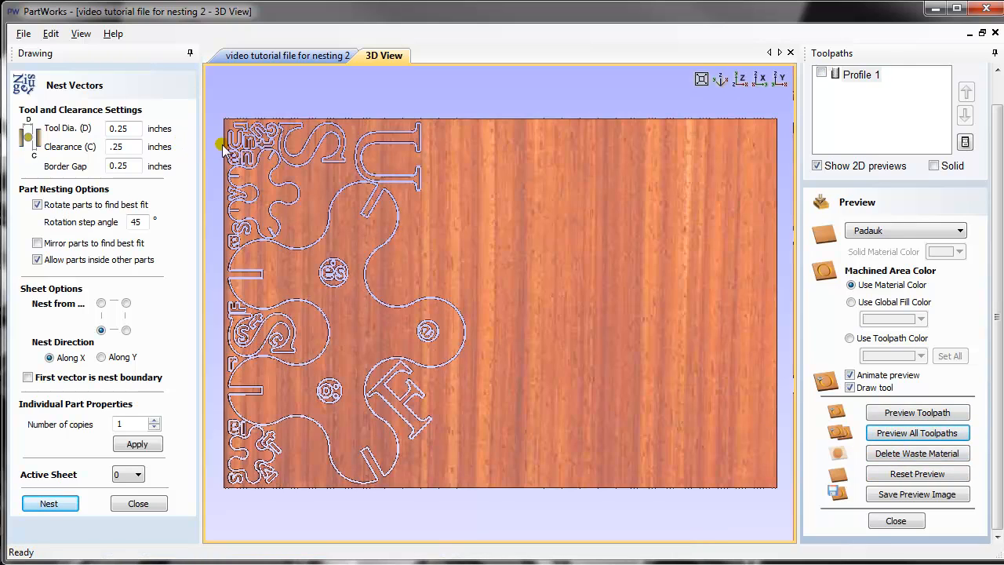
Step: Examine the gaps between the nested letters and parts near the sheet's upper-left corner in the 3D preview
scroll(443, 278, up, 3)
scroll(358, 180, up, 2)
middle_drag(375, 217, 464, 328)
middle_drag(459, 279, 472, 316)
scroll(471, 316, up, 2)
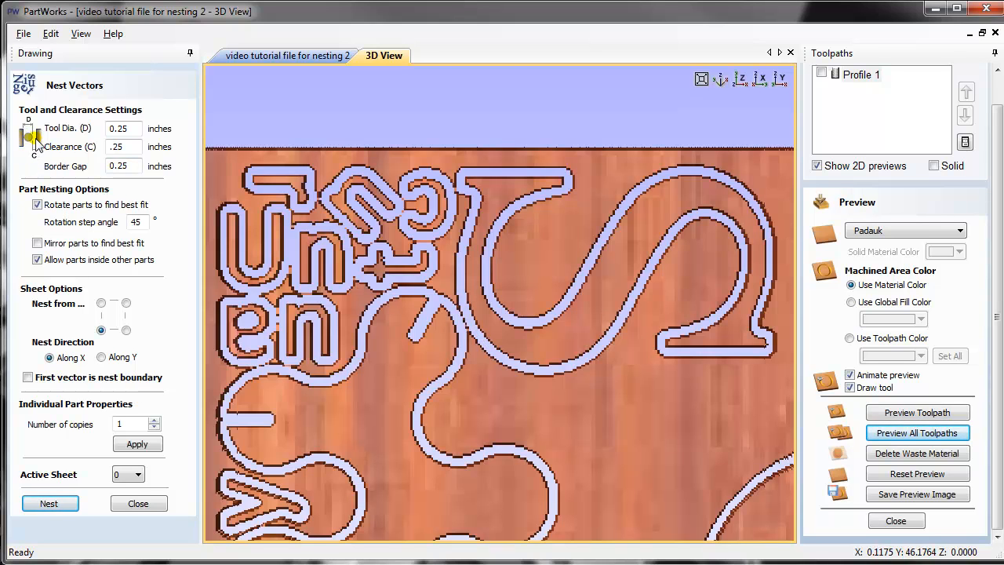
scroll(449, 312, up, 1)
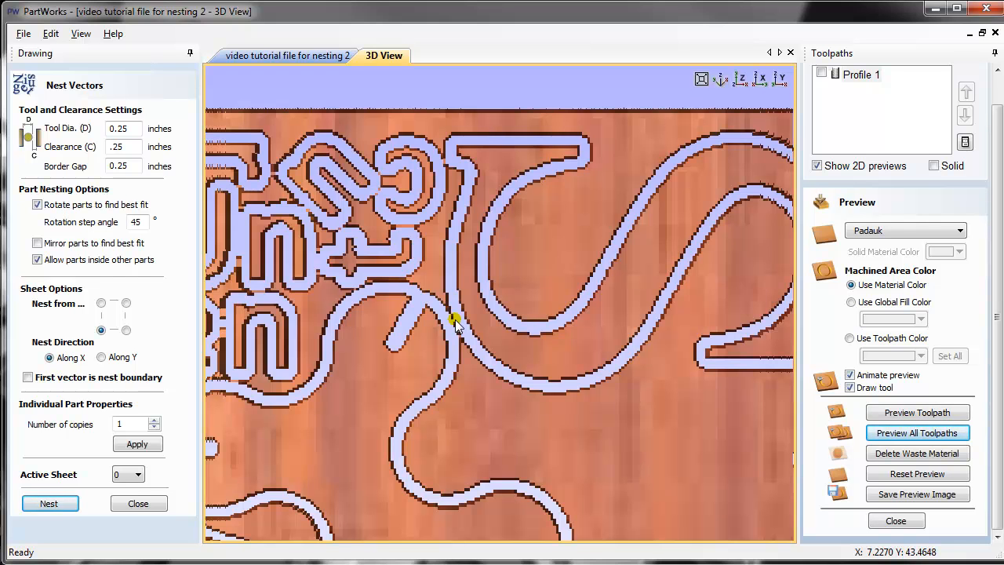
scroll(461, 313, down, 2)
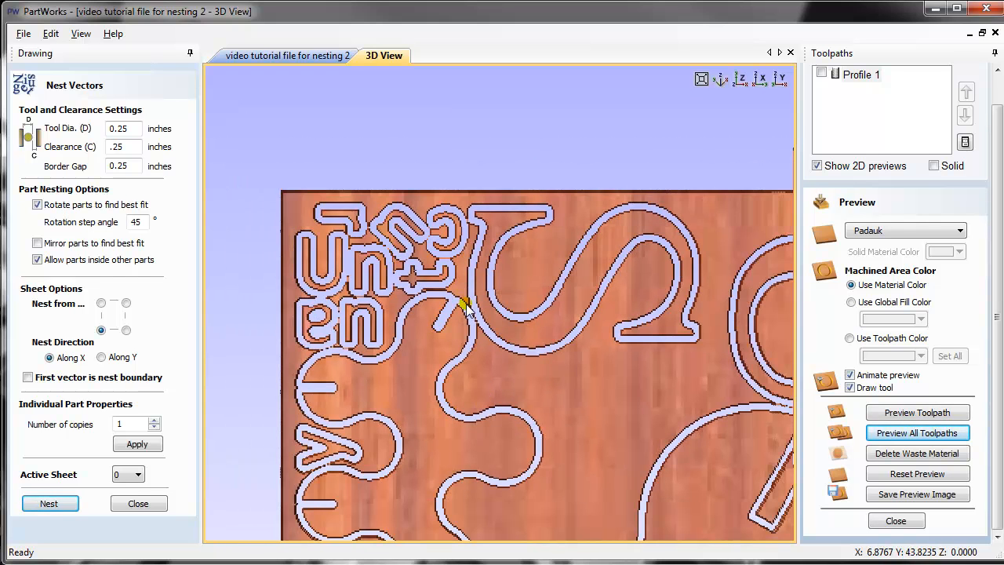
scroll(464, 309, up, 1)
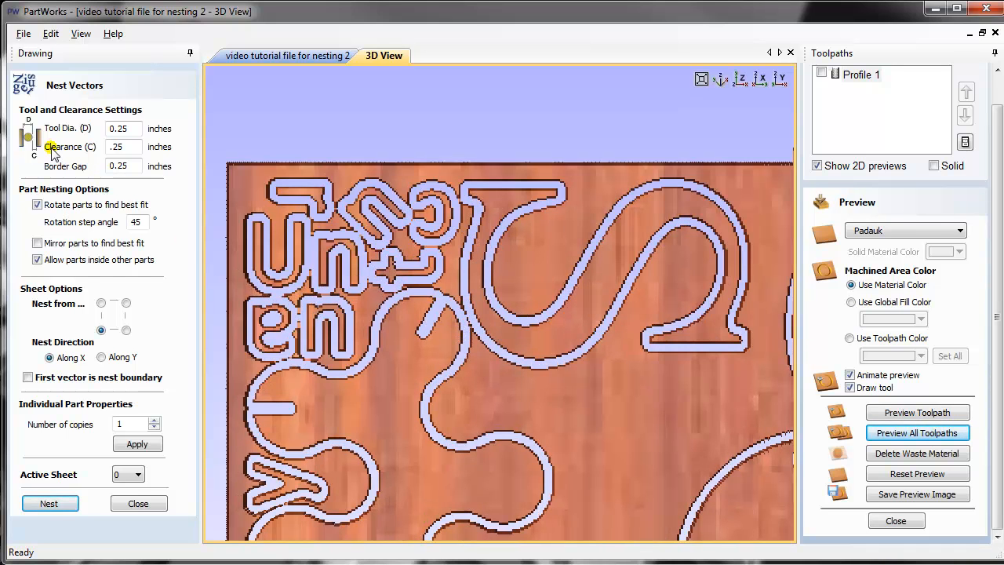
Step: Set the nesting clearance to .35 inches, undo the current nesting, and nest the vectors again with 1 copy per part
drag(127, 147, 107, 149)
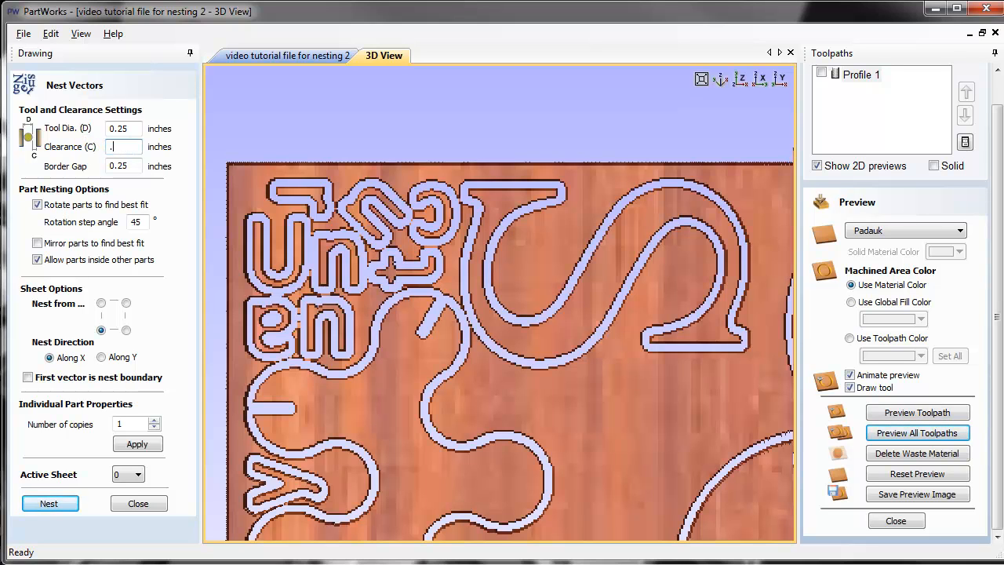
click(895, 520)
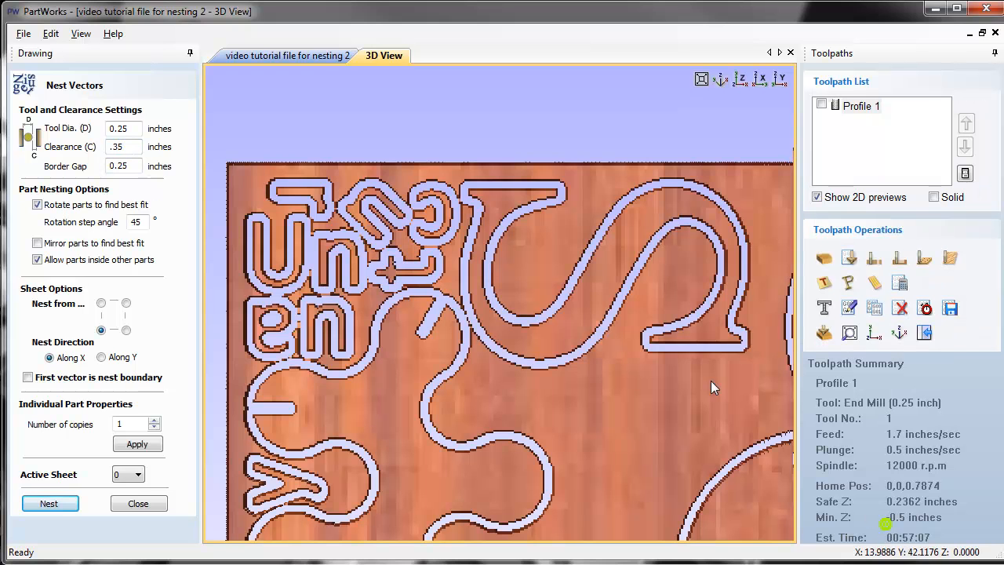
click(701, 79)
click(327, 56)
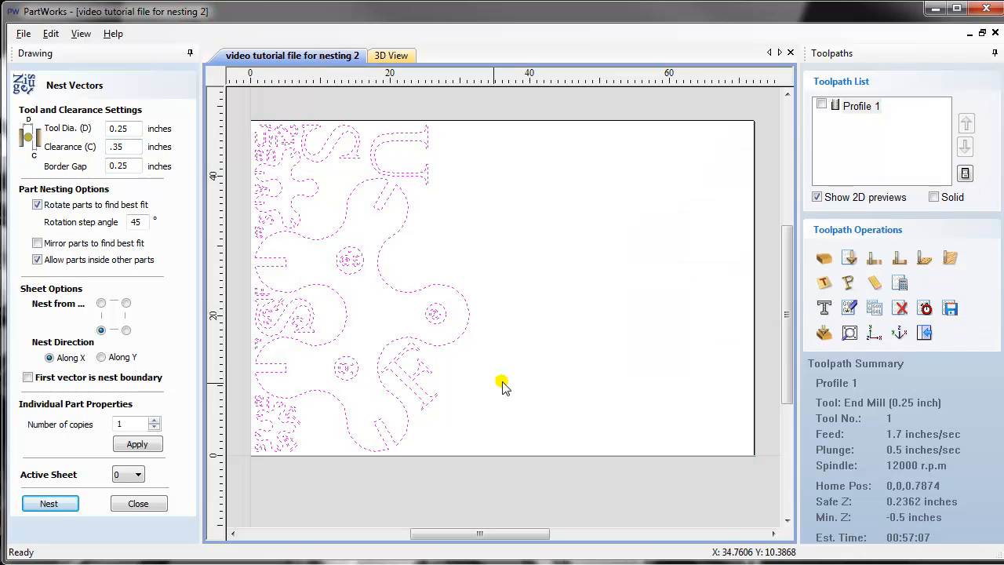
key(ctrl+z)
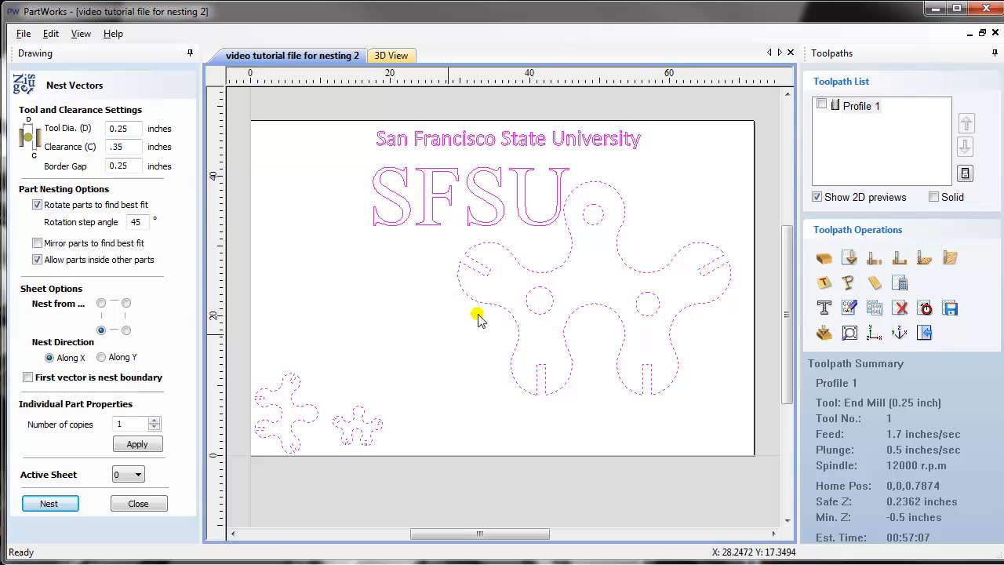
click(137, 444)
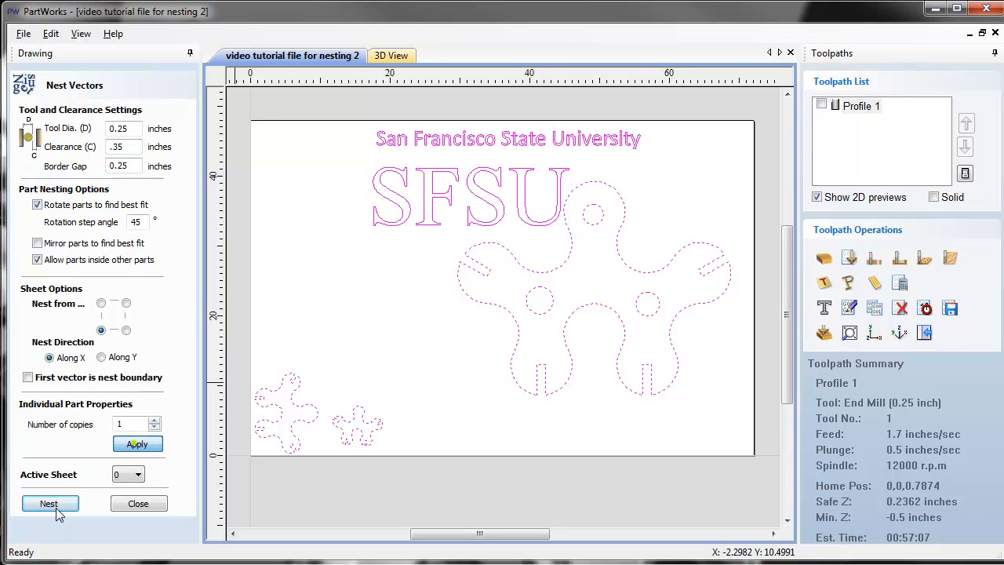
click(51, 503)
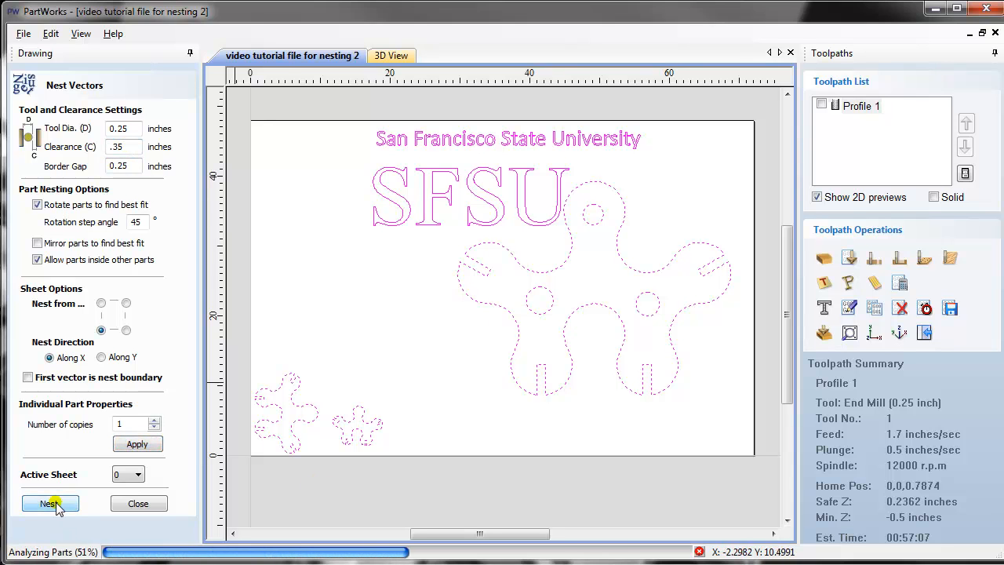
Step: Recalculate Profile 1 for all re-nested vectors, reset the old preview, and preview all toolpaths again
double_click(859, 106)
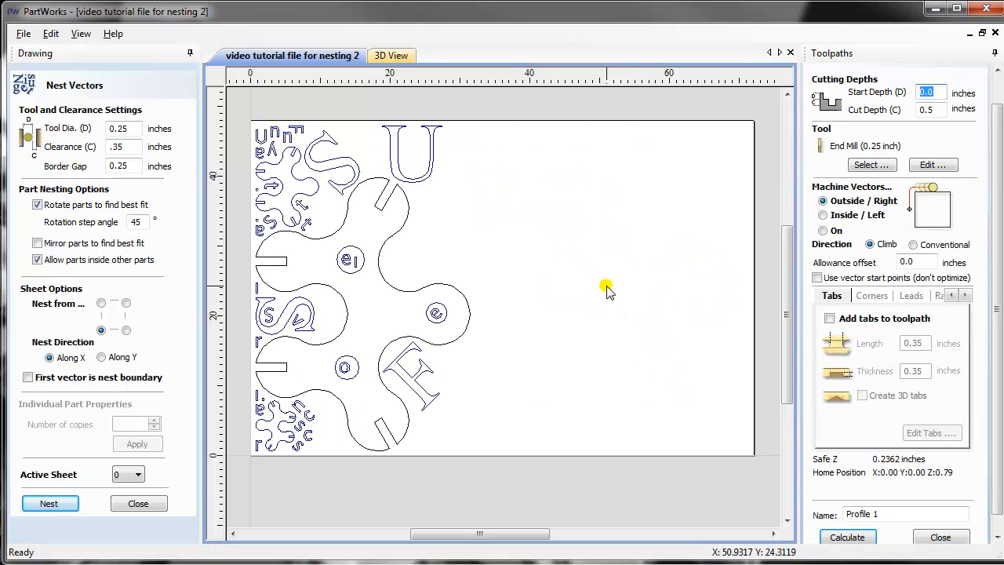
click(560, 284)
key(ctrl+a)
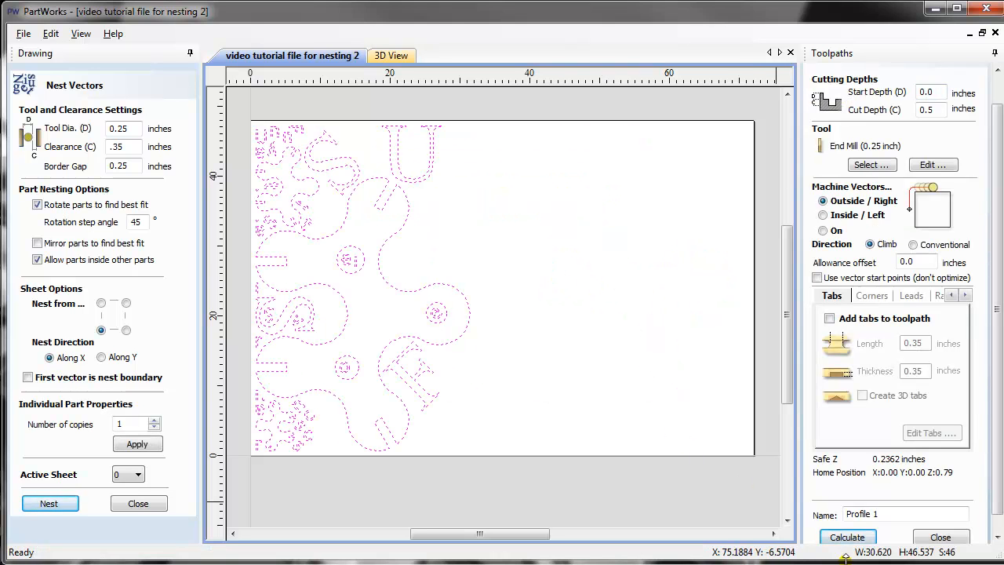
click(839, 538)
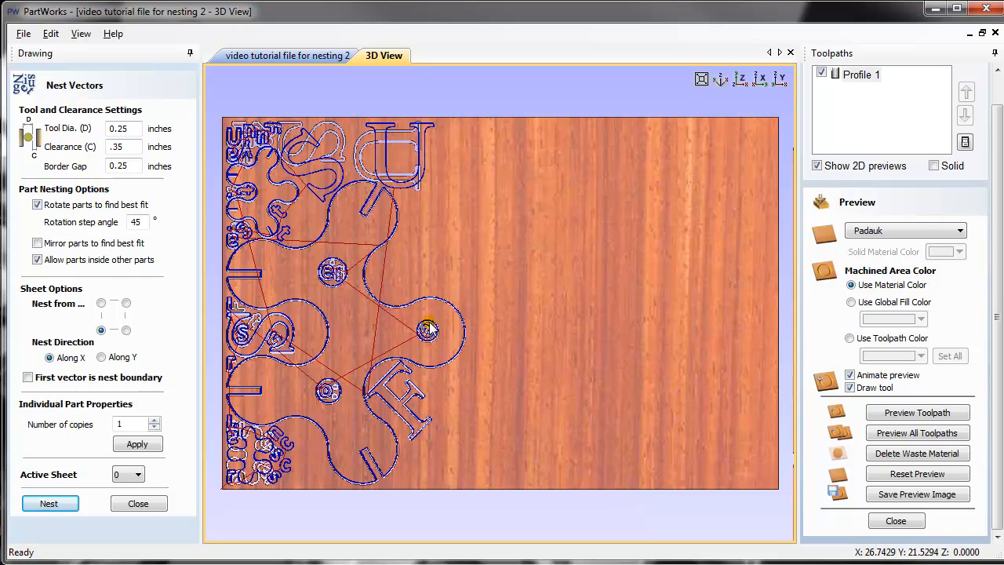
click(938, 474)
click(388, 56)
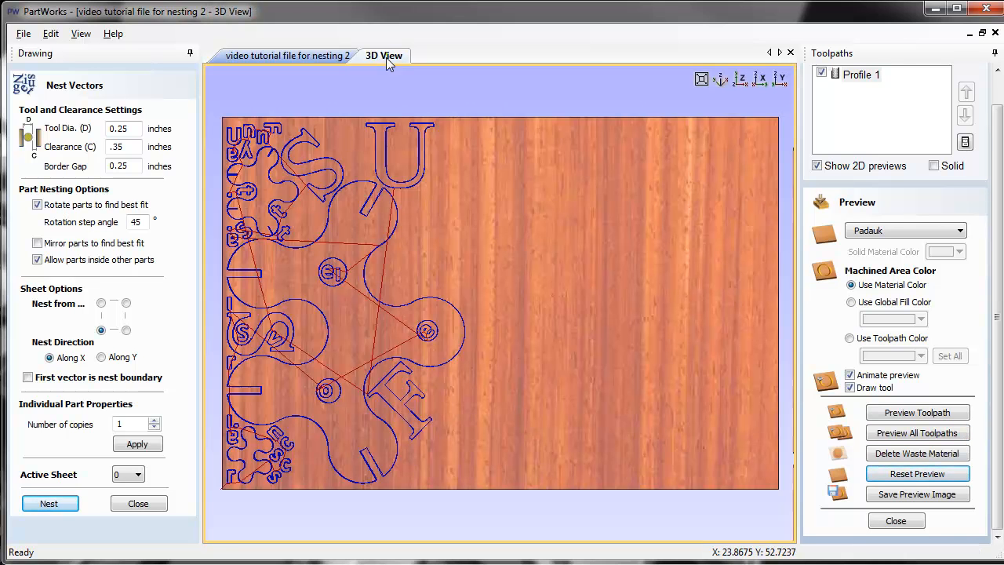
click(889, 437)
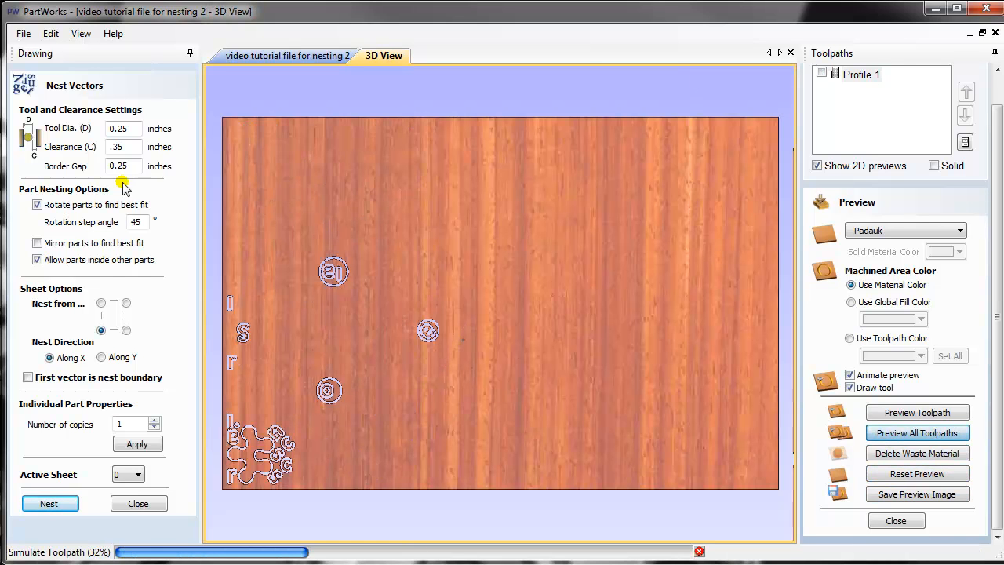
Step: Inspect the new preview's spacing around the nested small letters, the large S and the neighbouring parts, then restore the full top view
scroll(243, 161, up, 2)
scroll(243, 161, down, 3)
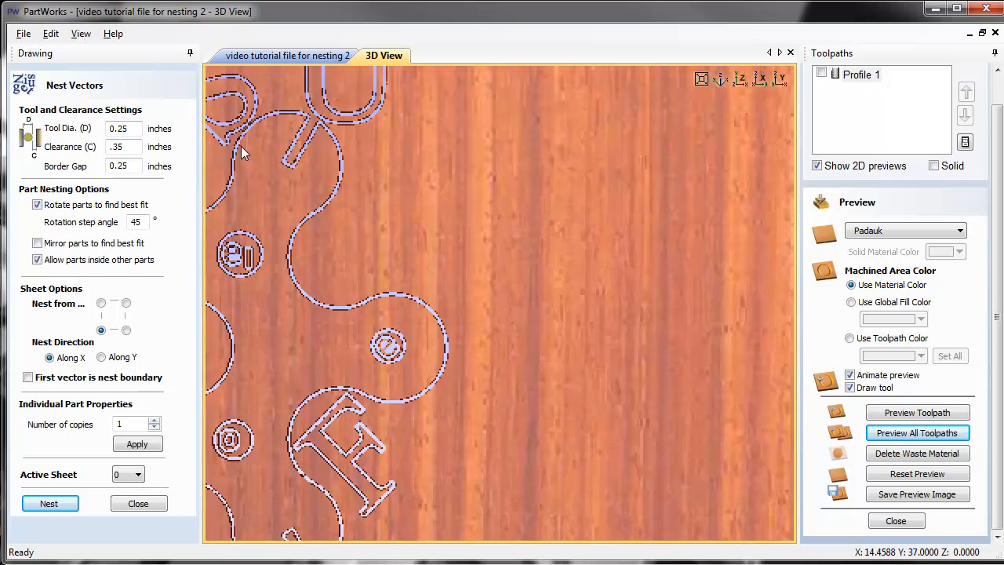
scroll(446, 323, up, 2)
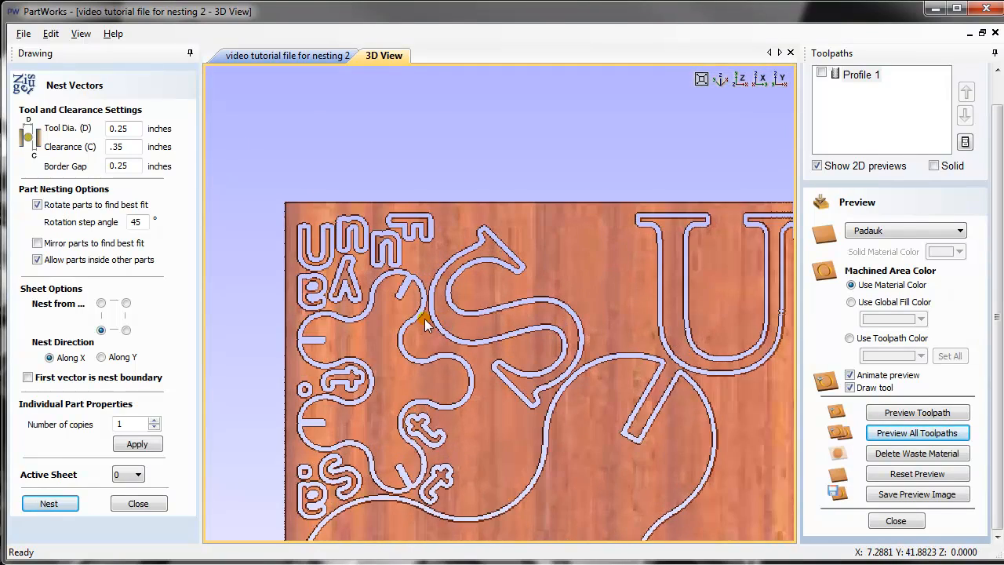
scroll(424, 325, up, 1)
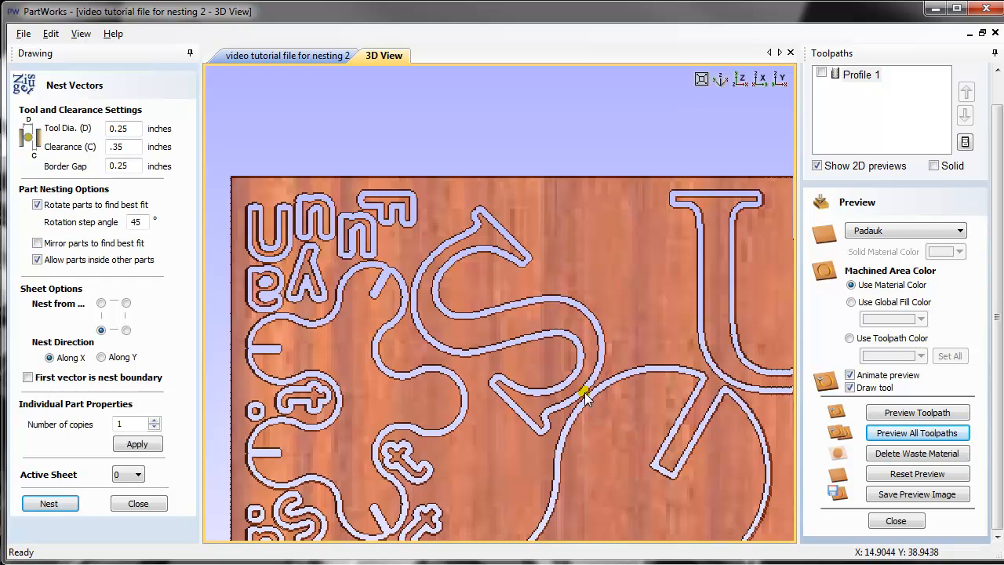
scroll(584, 398, down, 1)
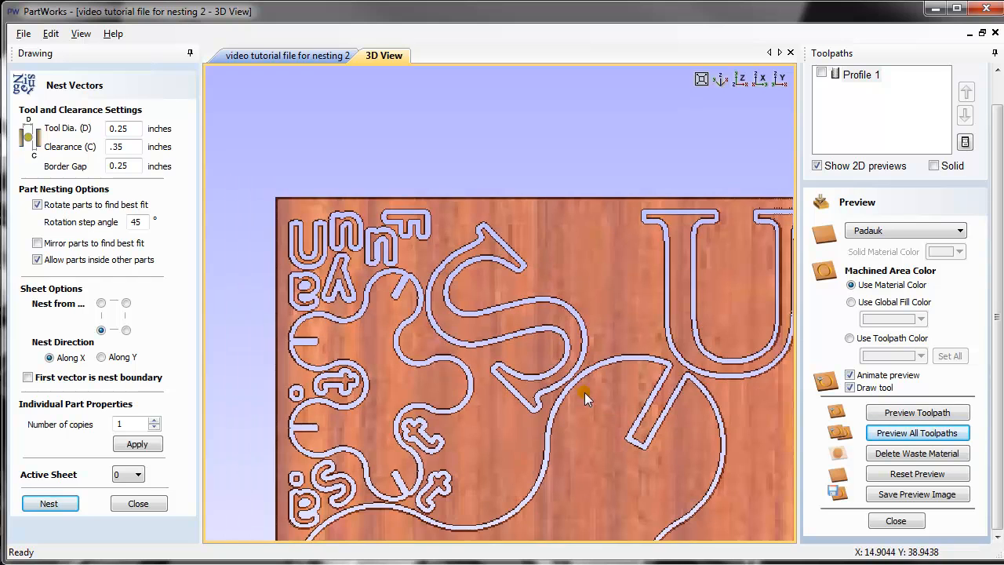
click(739, 82)
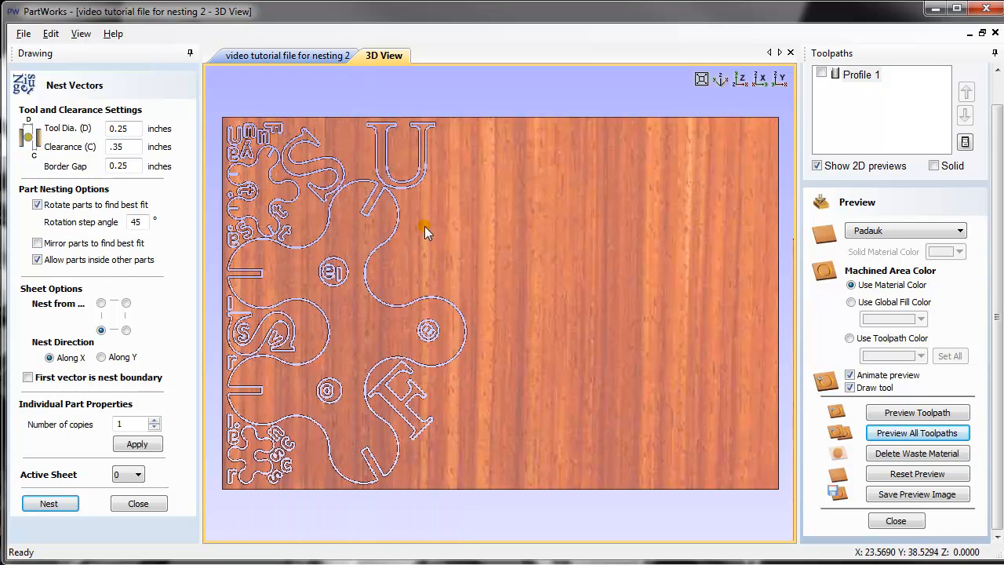
Step: Return to the 2D drawing and undo the nesting of the text and shape vectors
click(295, 53)
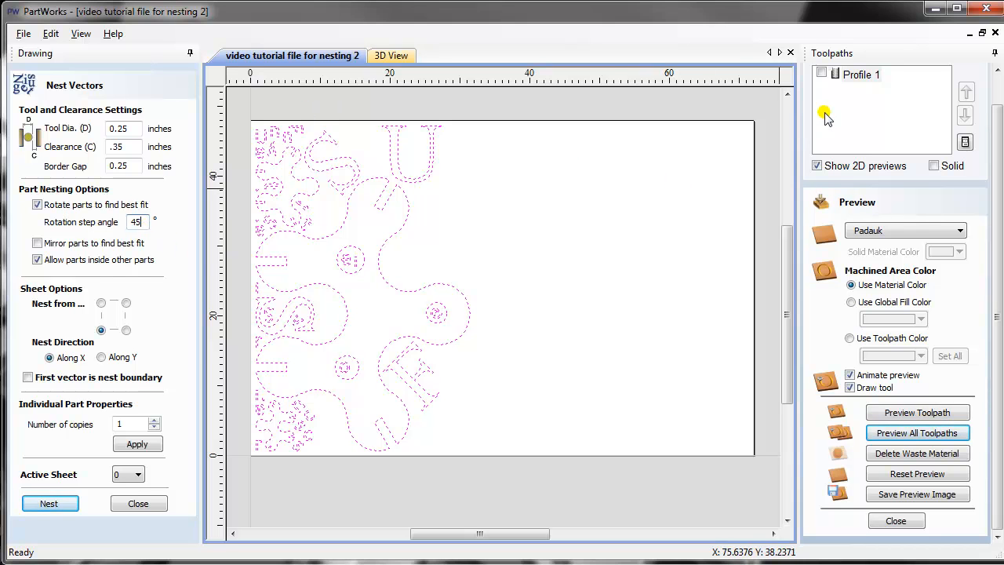
click(475, 215)
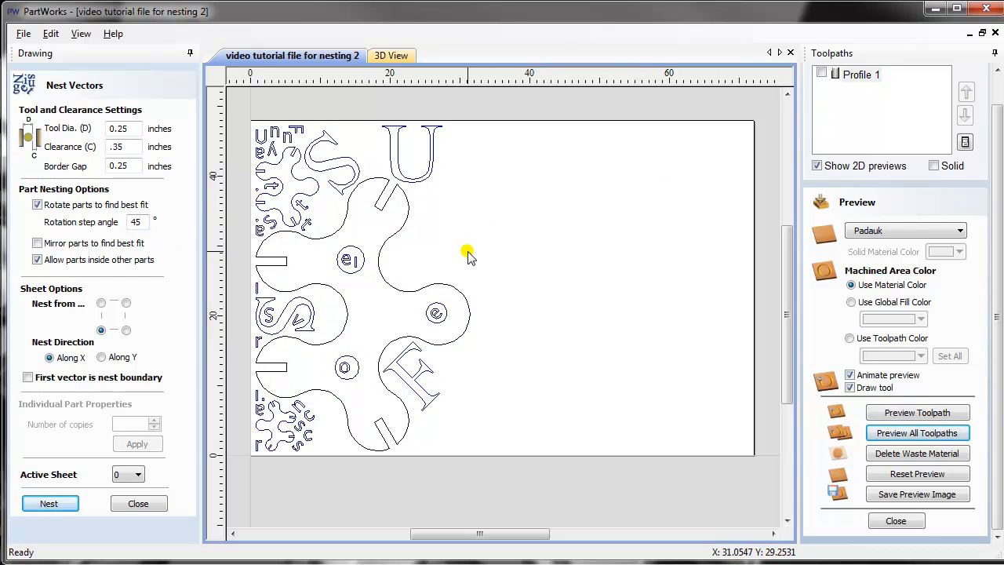
key(ctrl+z)
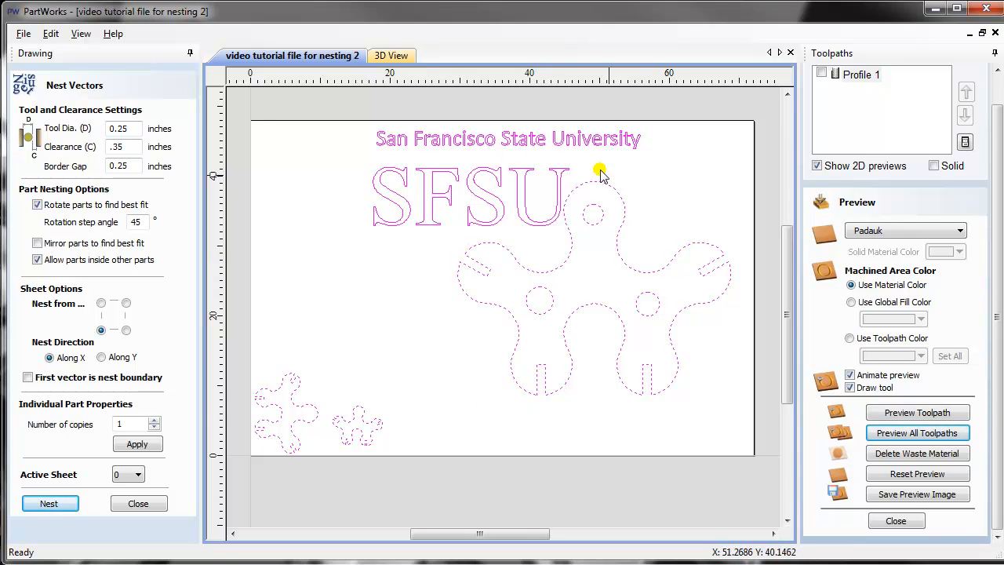
Step: Set the rotation step angle to 1 degree, apply 1 copy per part, and nest the vectors again
double_click(141, 223)
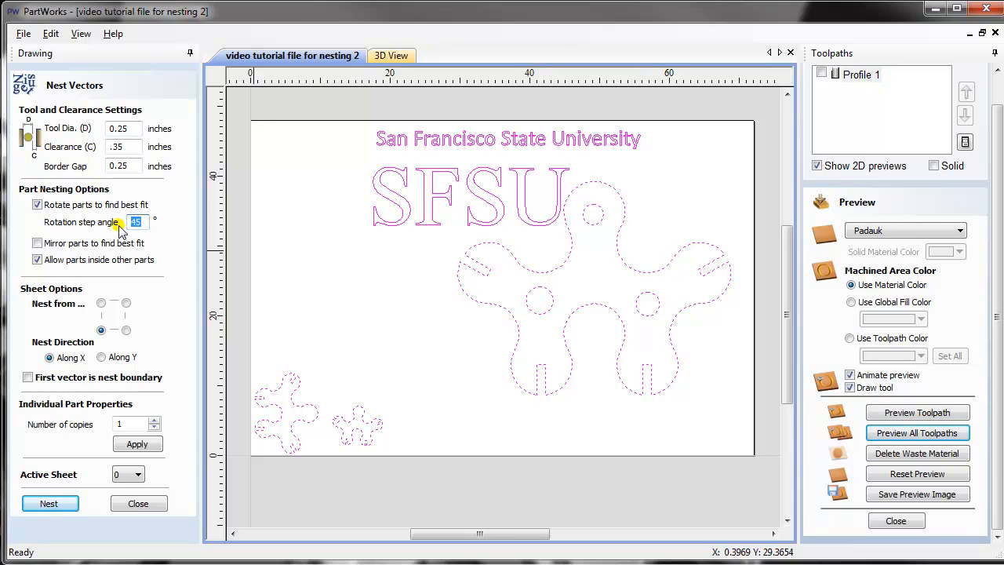
click(127, 445)
text(1)
click(139, 446)
click(51, 503)
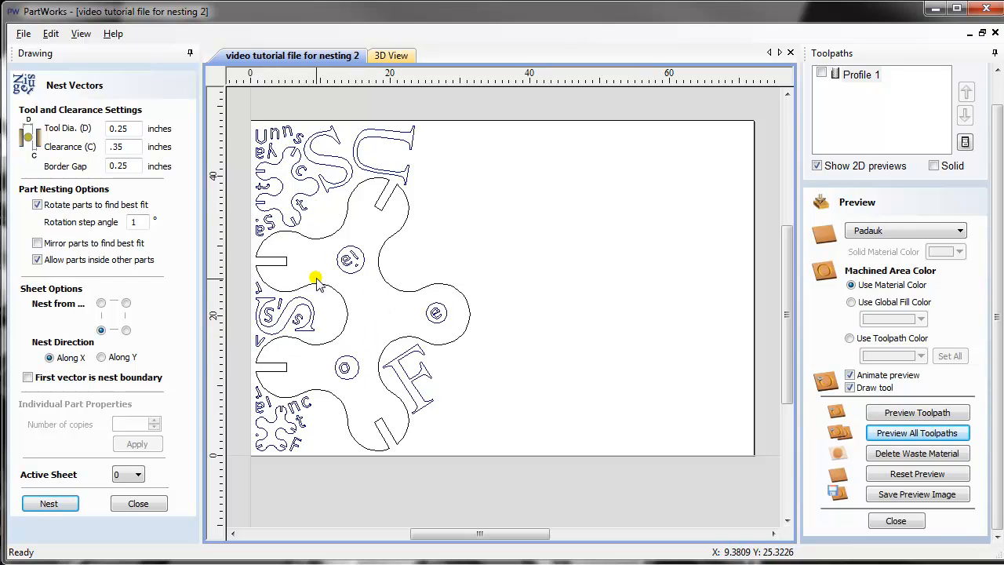
Step: Compare the part rotations in the previous nesting's 3D preview with those in the new 2D nested layout
click(392, 57)
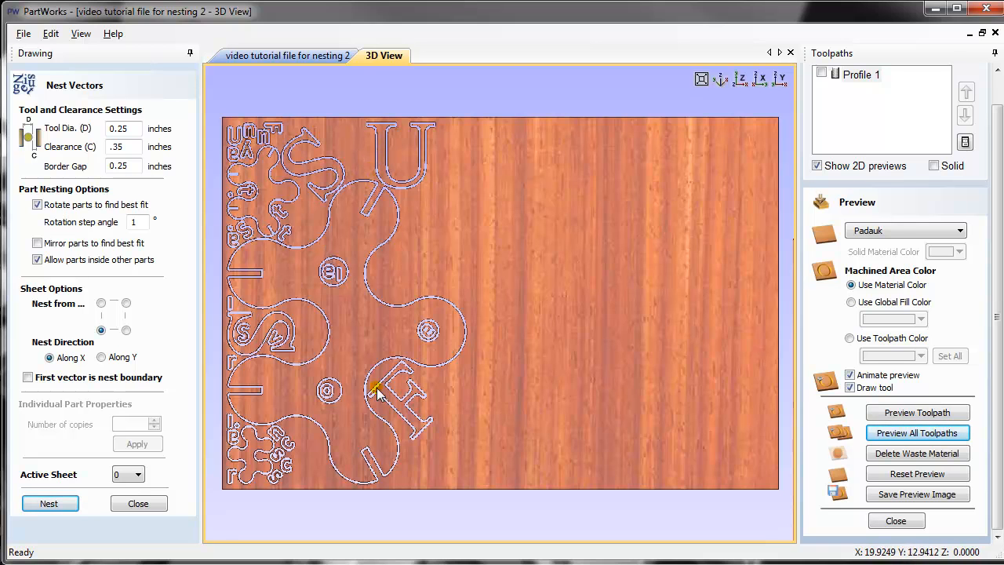
click(264, 58)
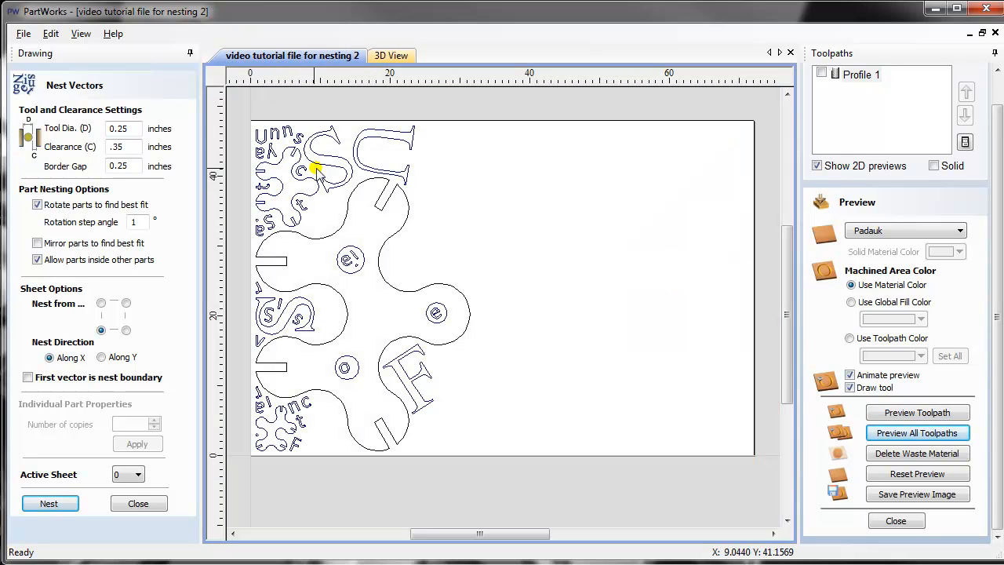
click(386, 56)
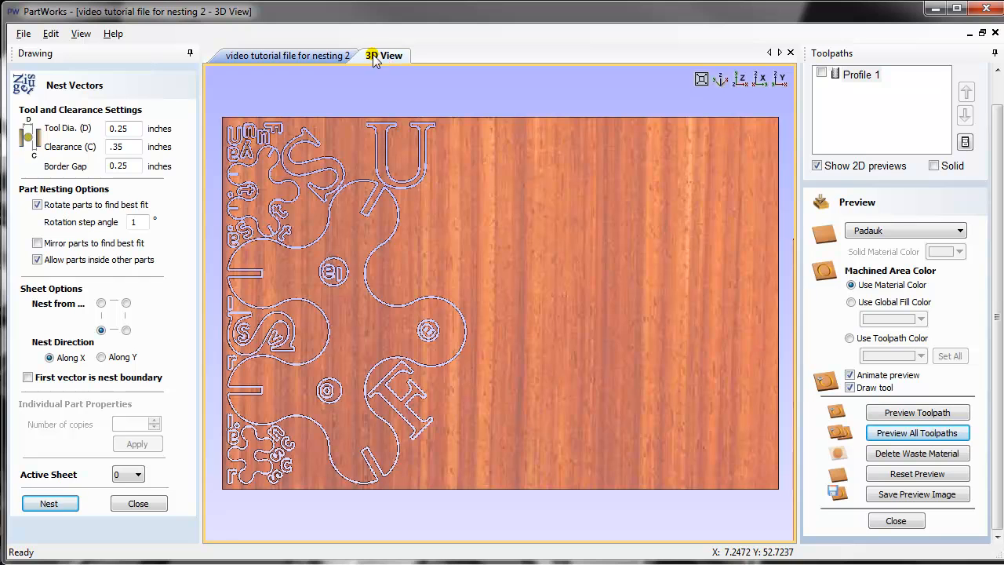
click(258, 58)
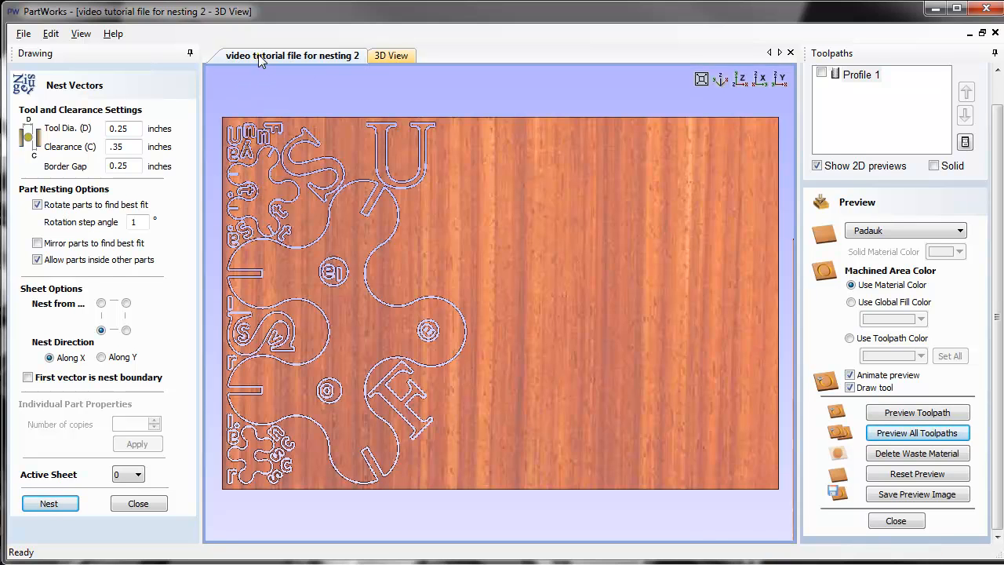
click(390, 56)
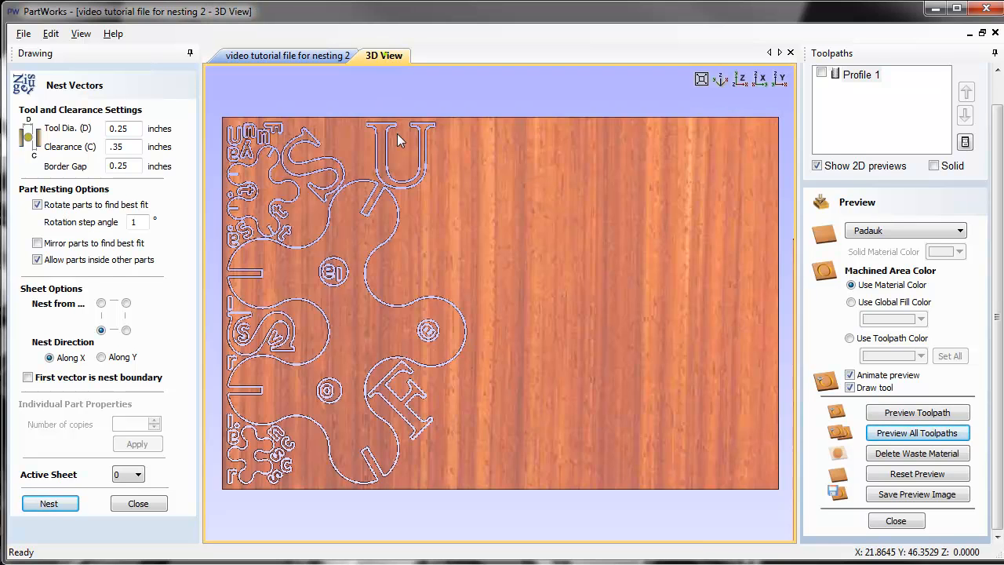
click(318, 58)
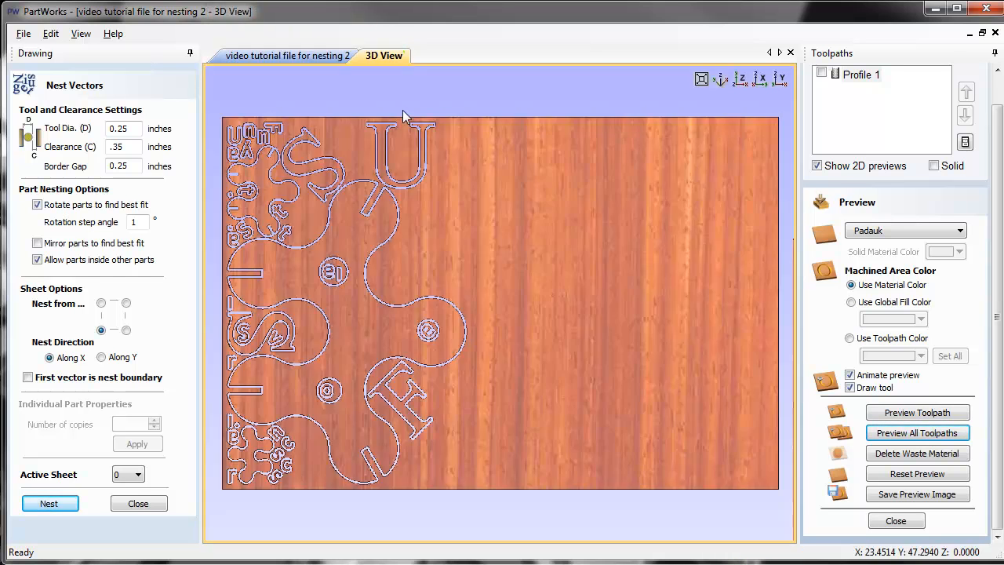
click(403, 56)
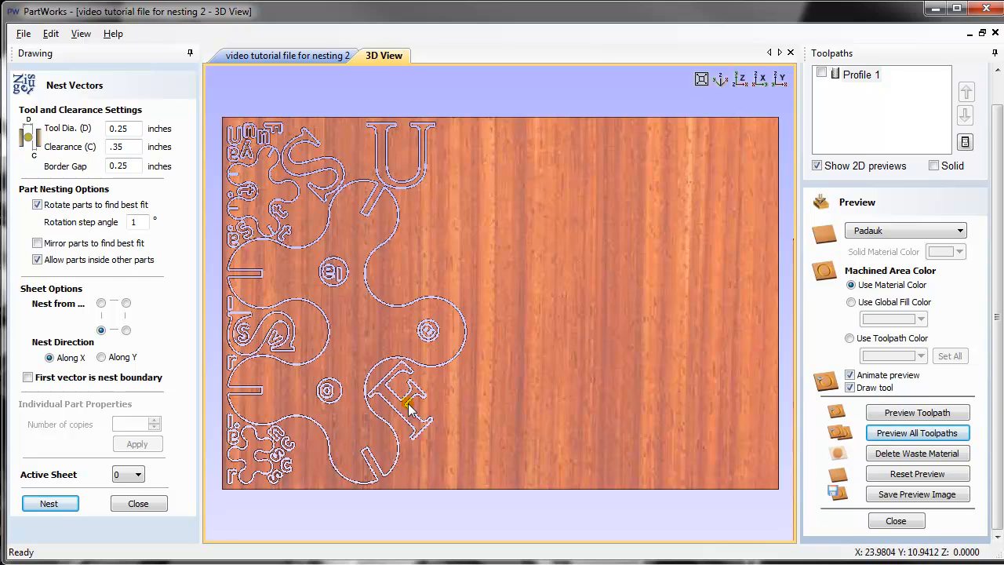
click(308, 61)
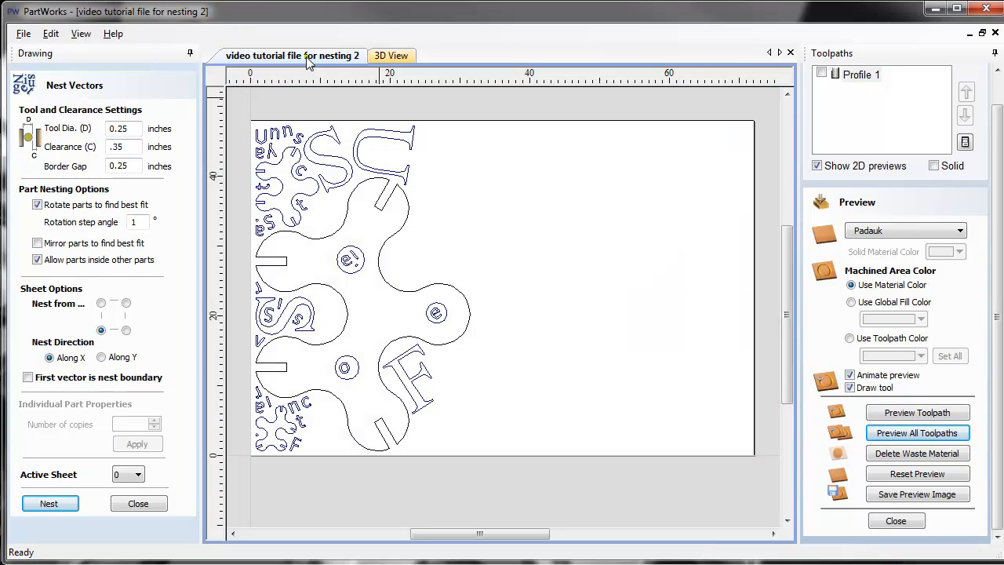
click(390, 56)
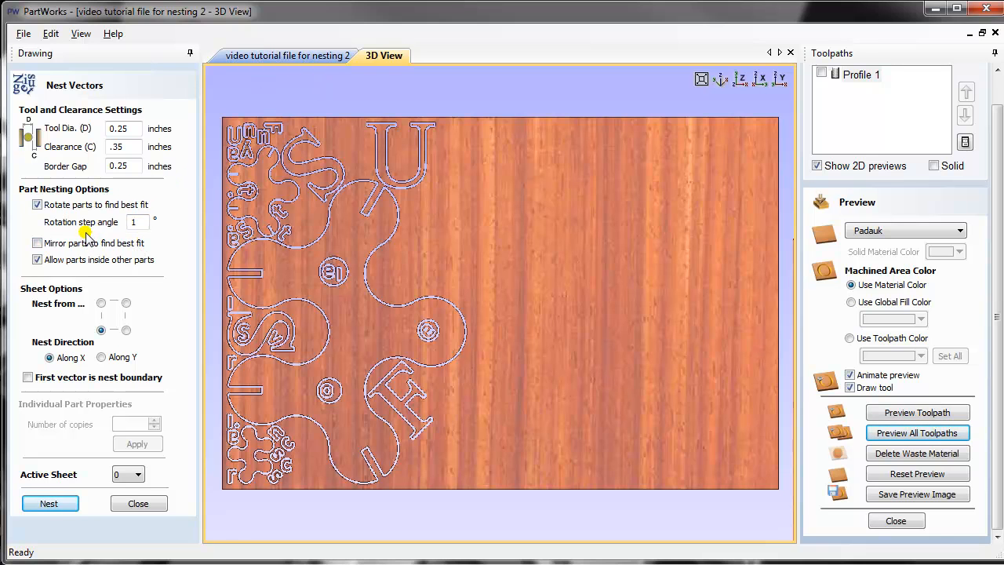
click(271, 56)
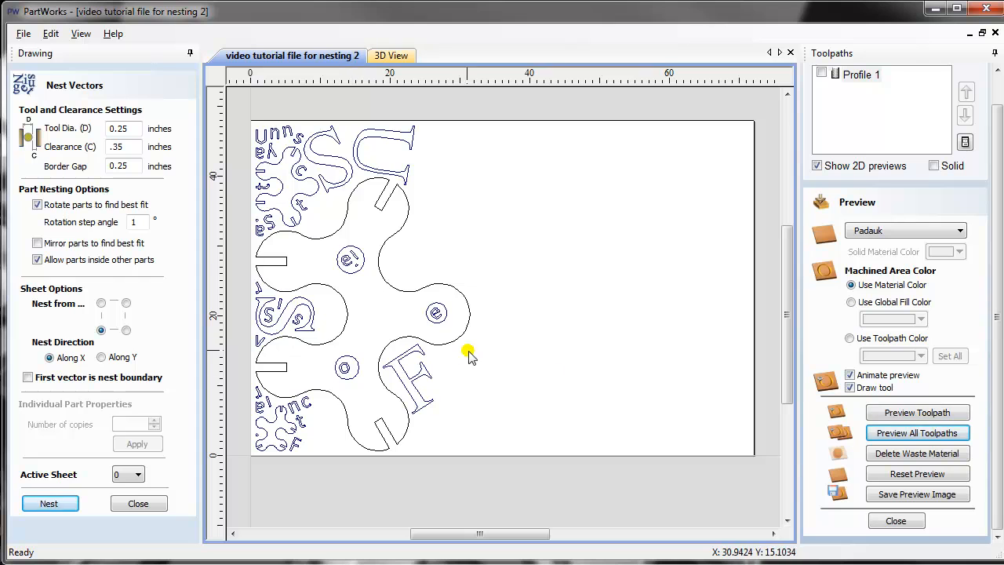
Step: Undo the last nesting, apply 2 copies to every text and shape vector, and nest them again
key(ctrl+z)
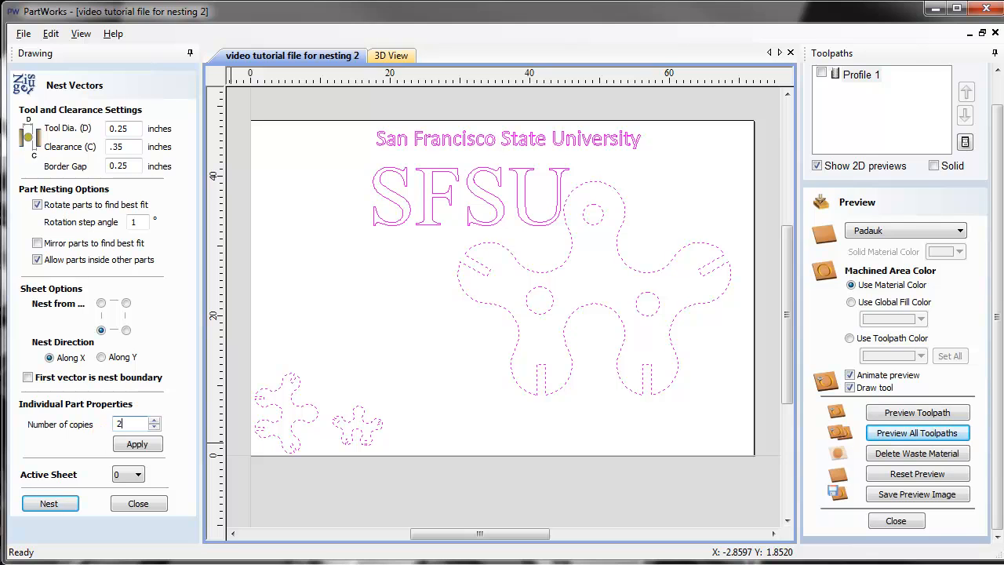
click(137, 444)
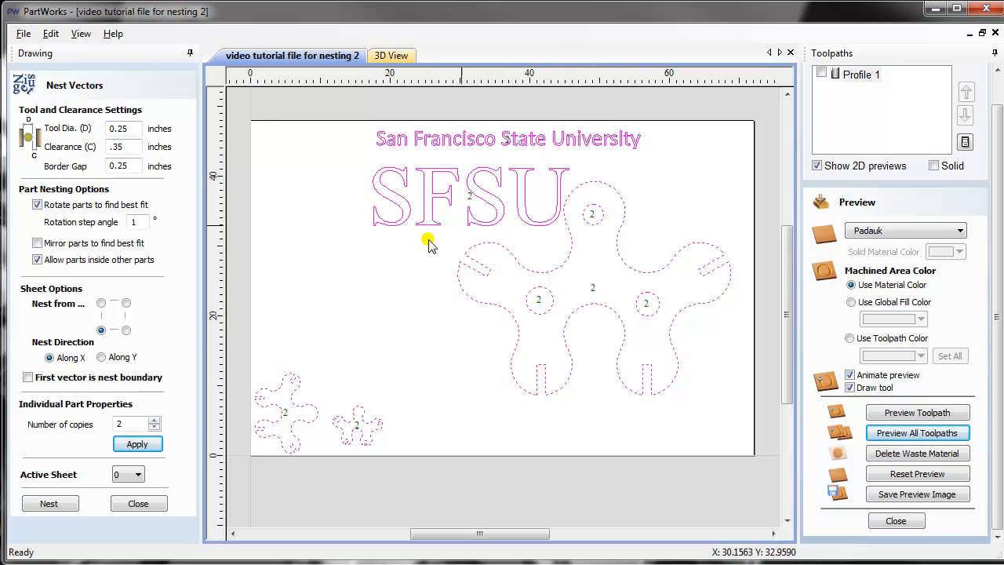
click(153, 444)
click(50, 504)
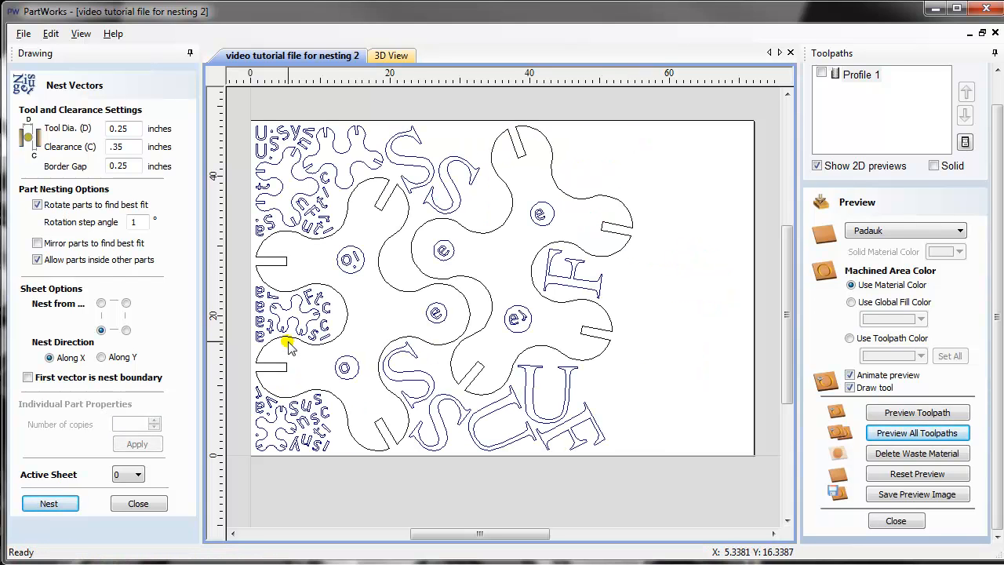
Step: Recalculate the Profile 1 toolpath for all the nested vectors, then reset the 3D preview and preview all toolpaths
scroll(267, 302, up, 1)
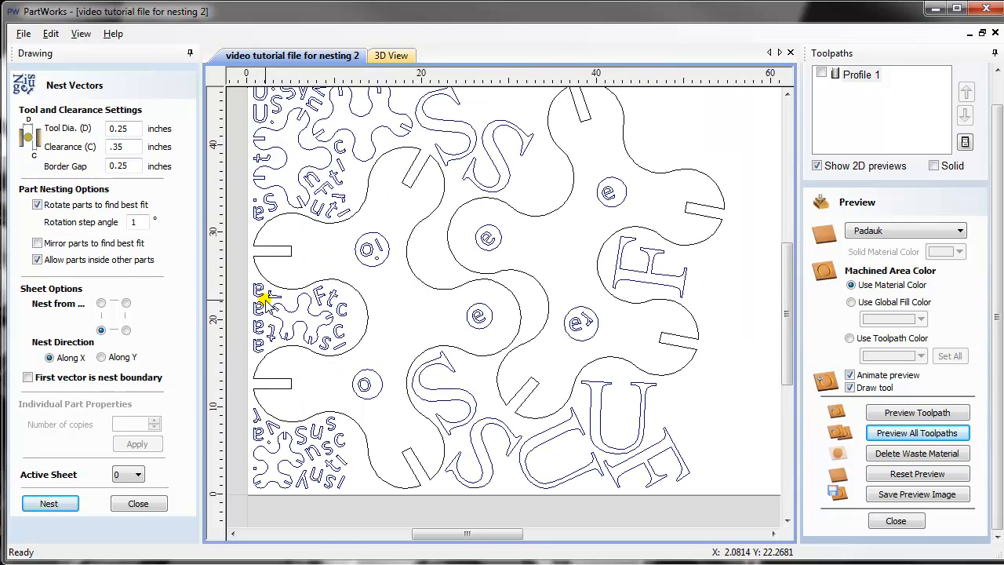
scroll(265, 302, up, 1)
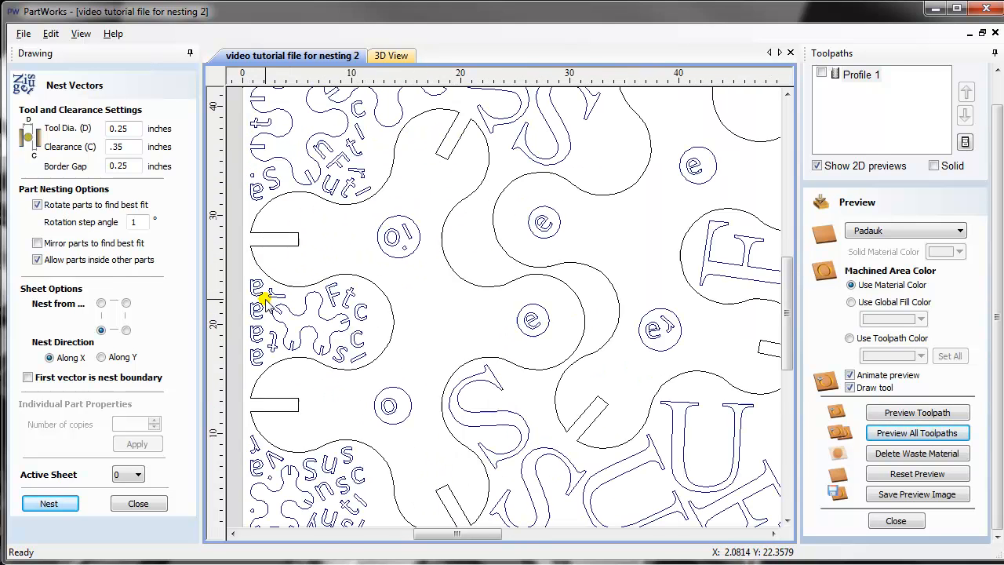
double_click(851, 75)
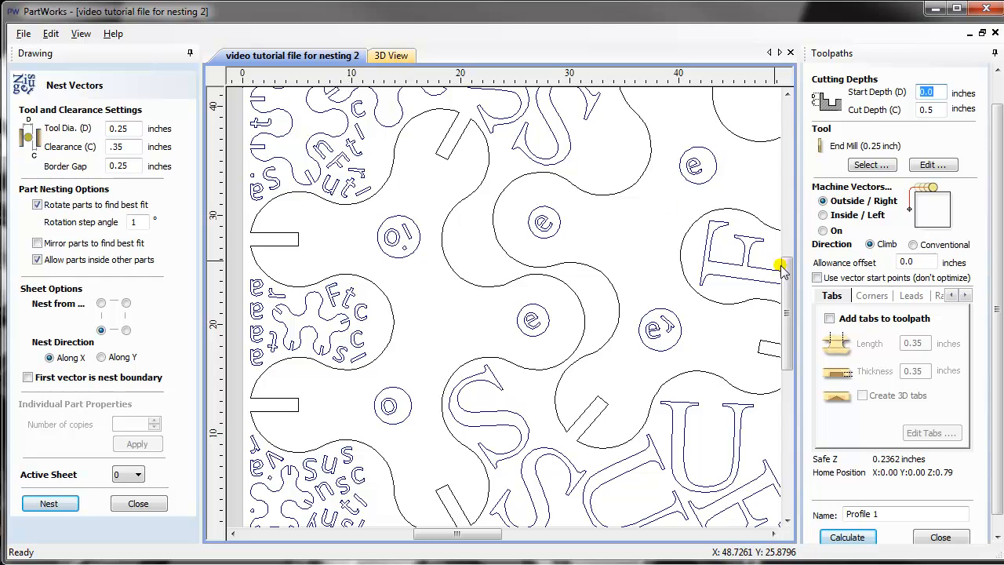
key(ctrl+a)
click(846, 537)
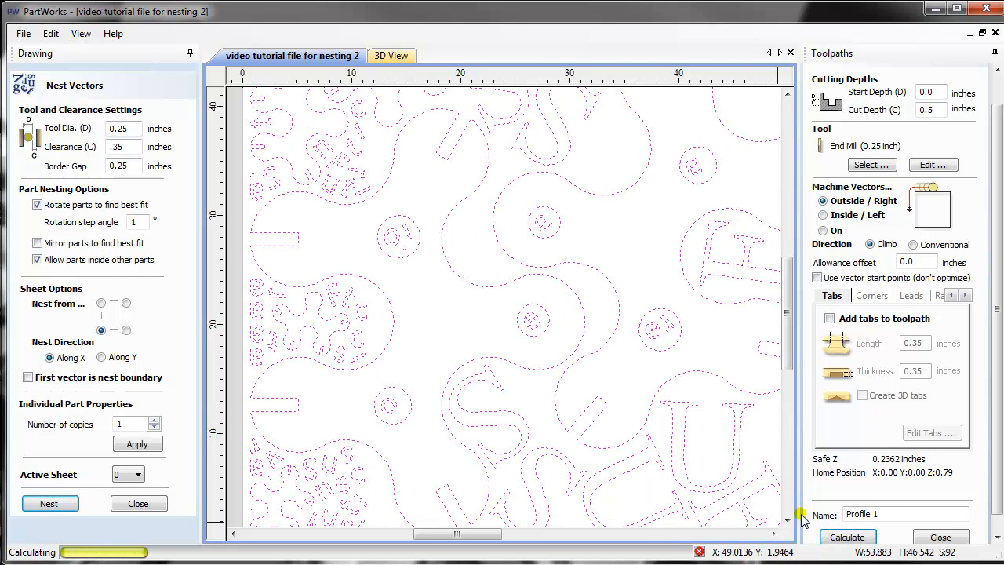
click(929, 474)
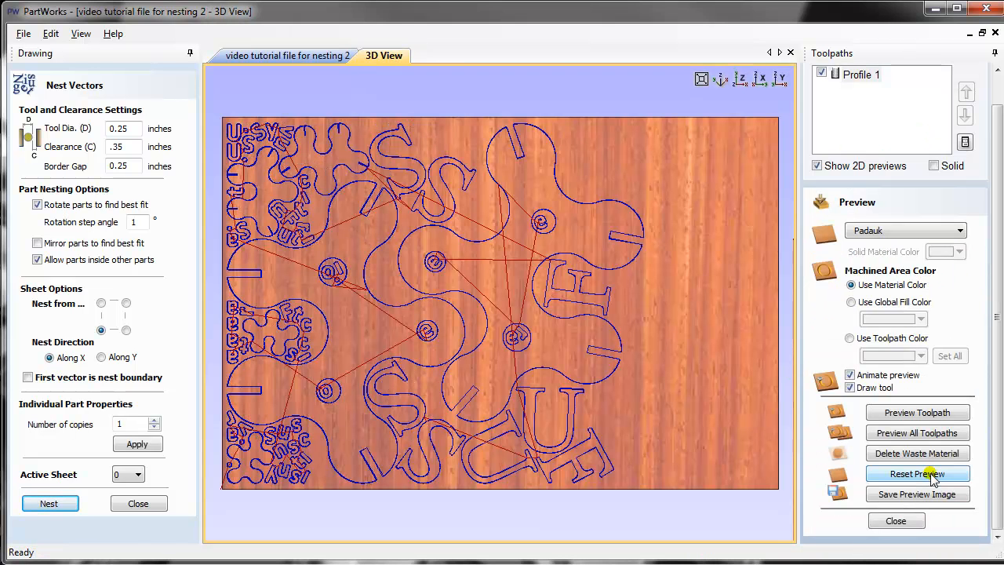
click(921, 434)
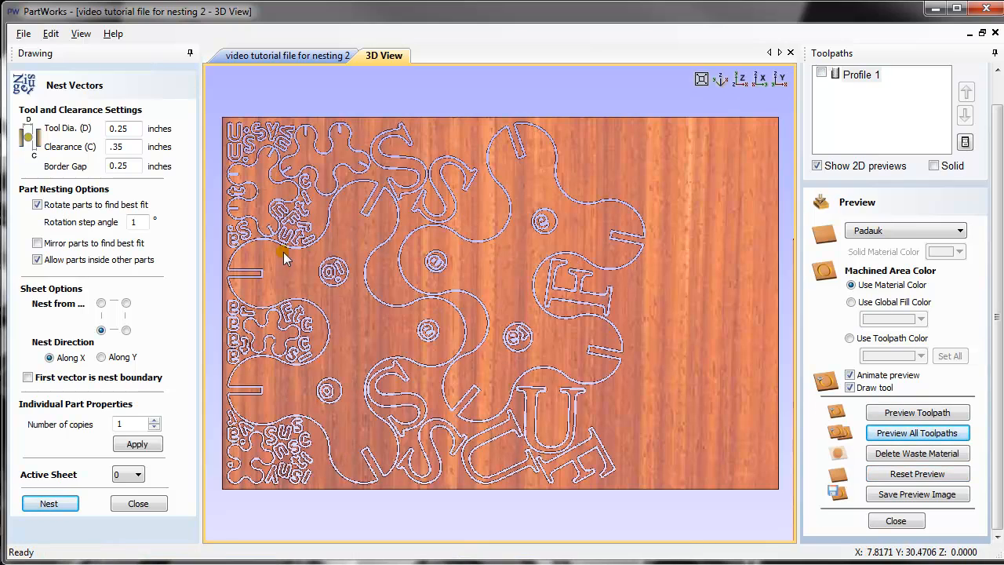
Step: Inspect the cut spacing in the 3D preview around the small nested letters, the small shapes and the large S and U letters
scroll(502, 348, up, 3)
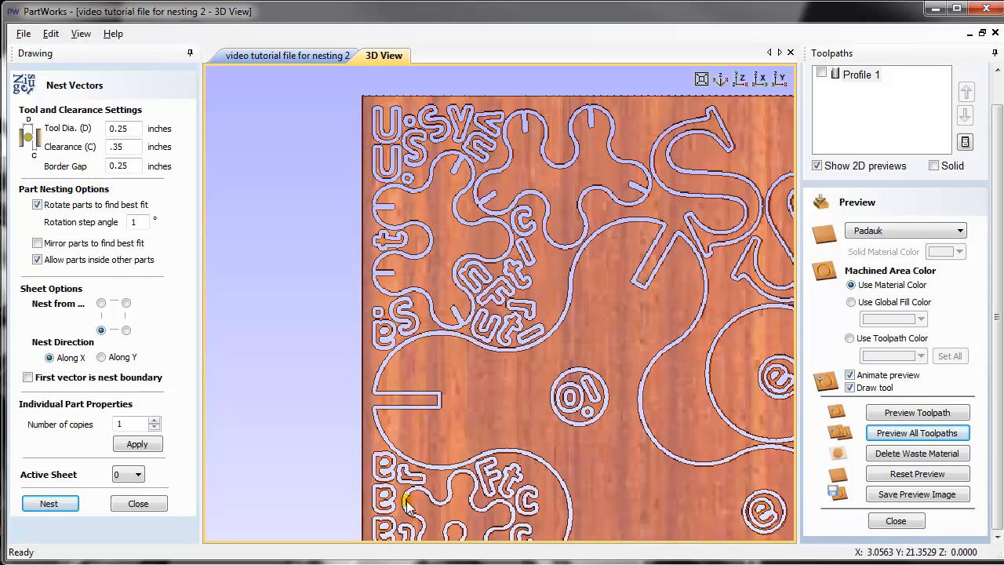
middle_drag(459, 508, 287, 235)
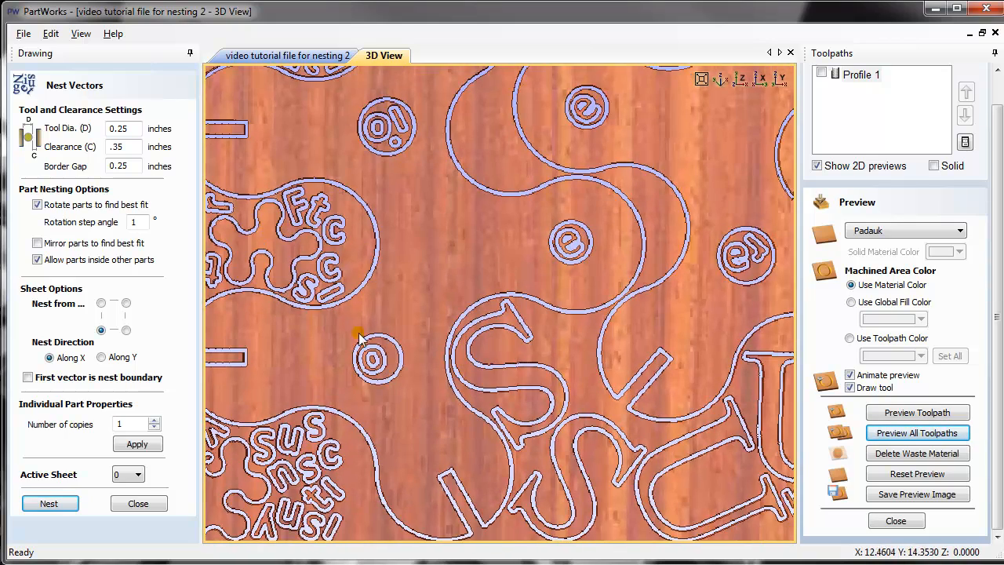
scroll(418, 327, down, 1)
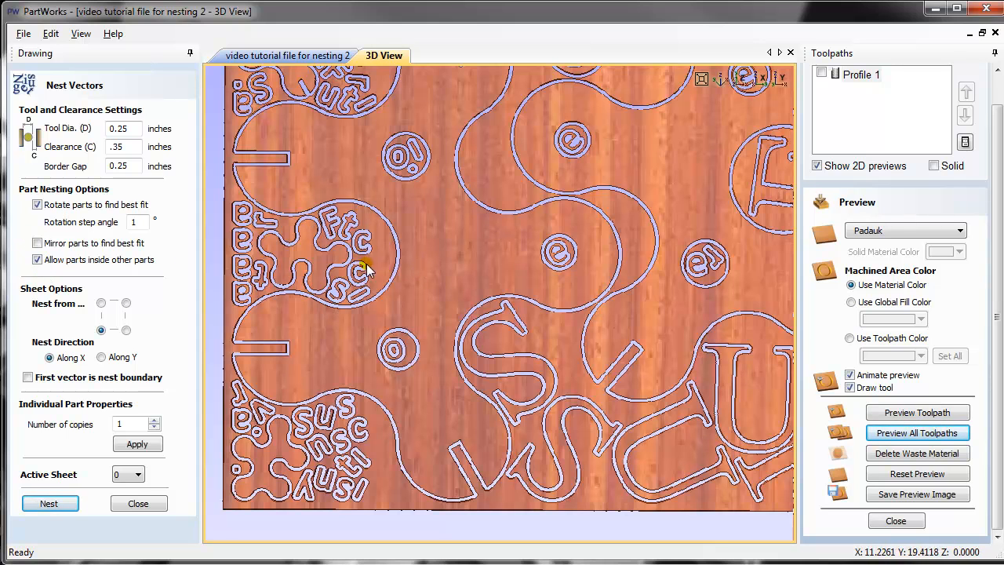
scroll(392, 246, down, 3)
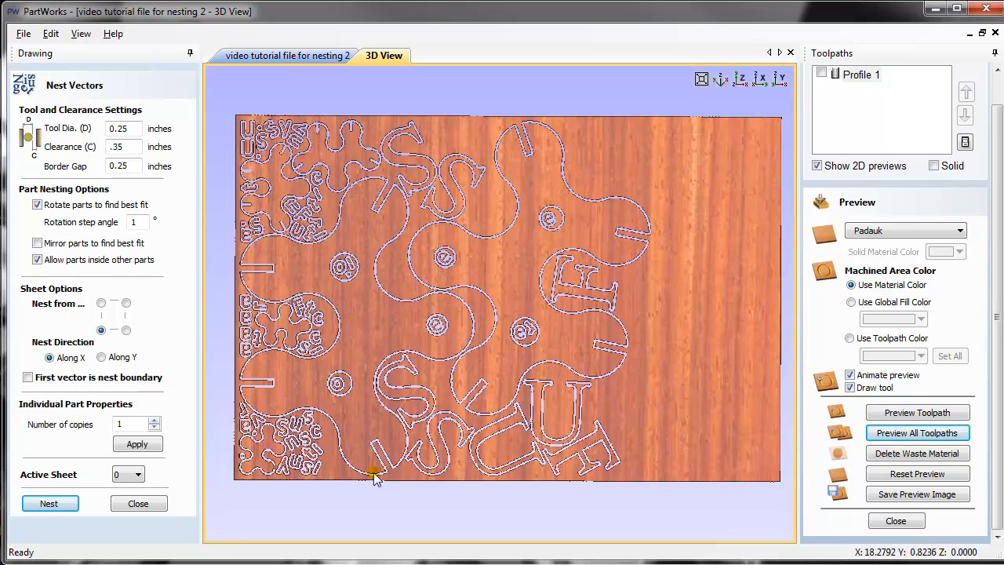
Step: Return to the 2D drawing, undo the two-copy nesting, and nest the vectors again with 4 copies of each part
click(286, 57)
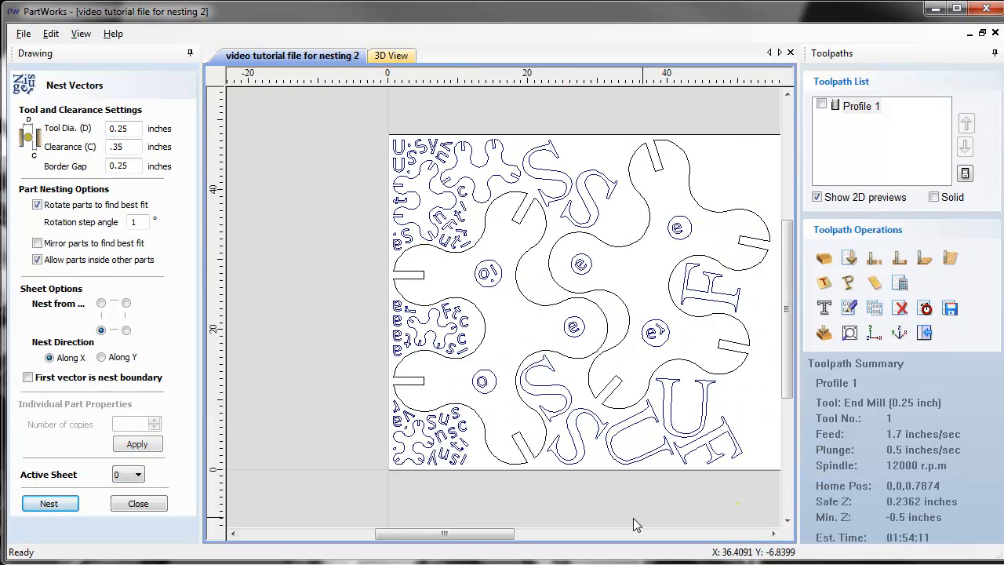
drag(508, 535, 540, 537)
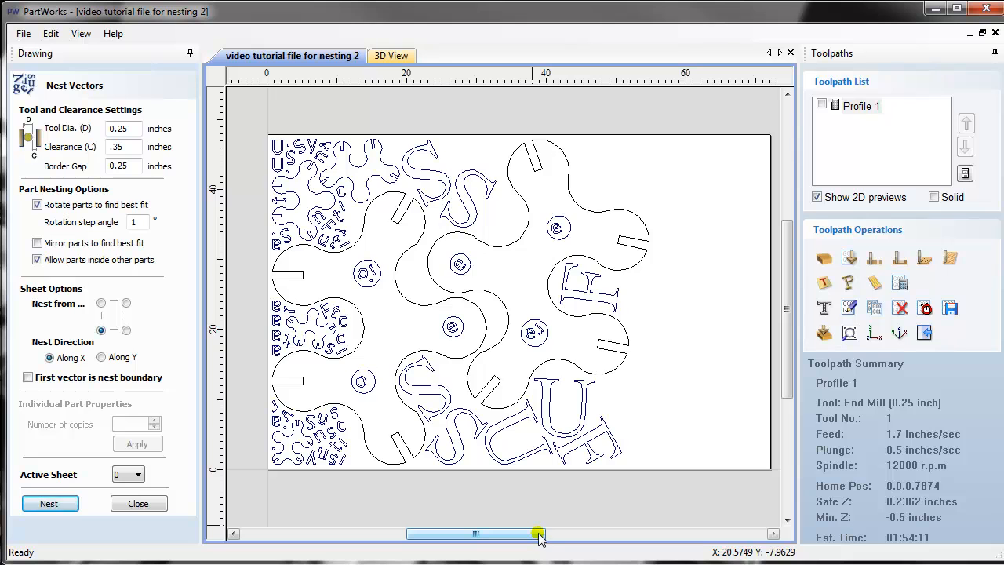
key(ctrl+z)
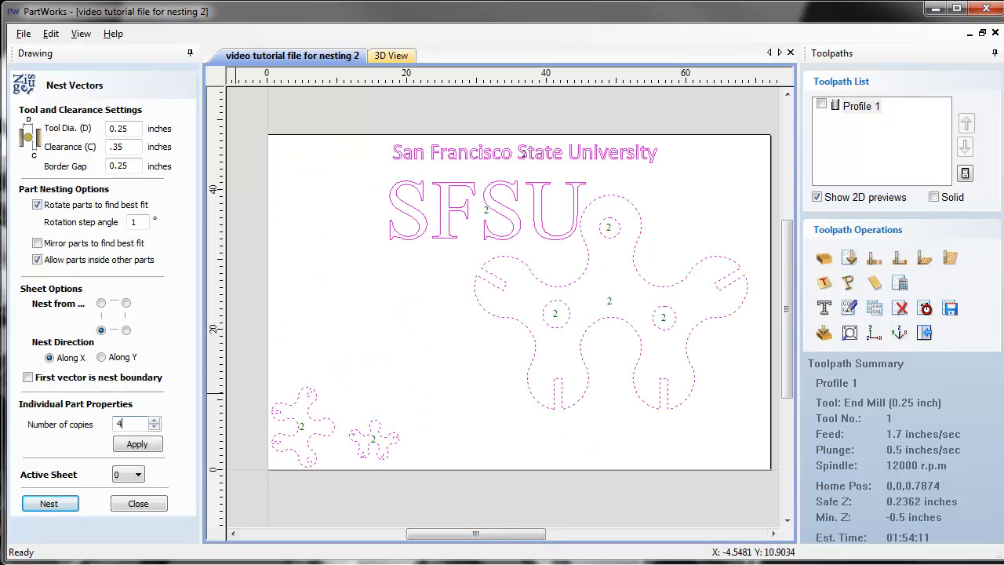
click(146, 443)
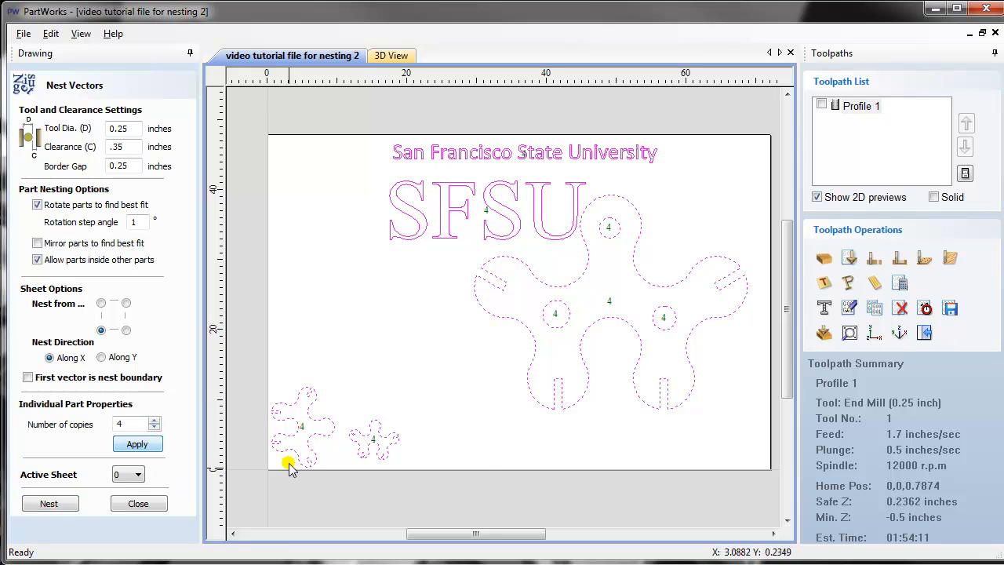
click(50, 504)
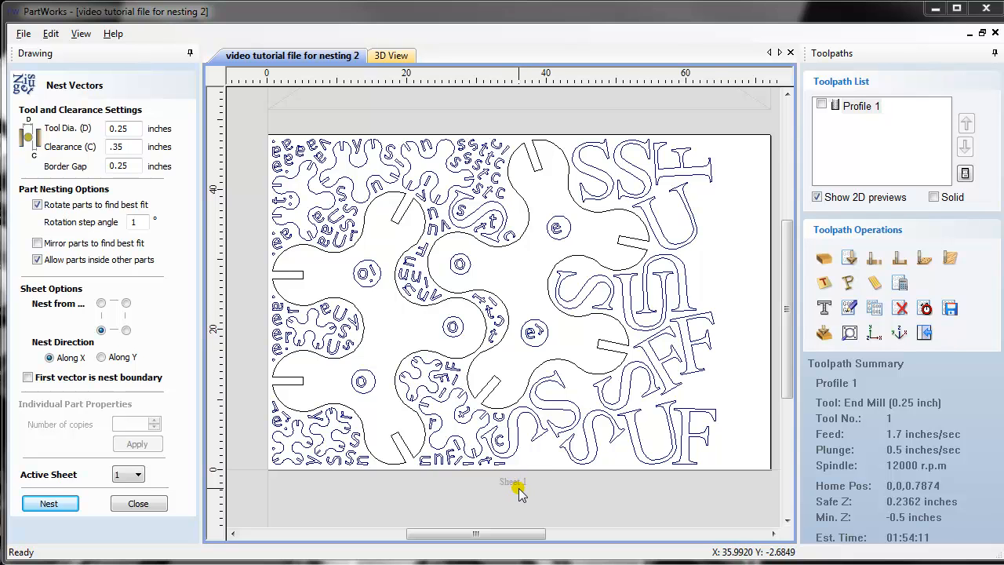
Step: View all the sheets produced by the nesting and make sheet 2 the active sheet to examine its parts
scroll(512, 500, down, 2)
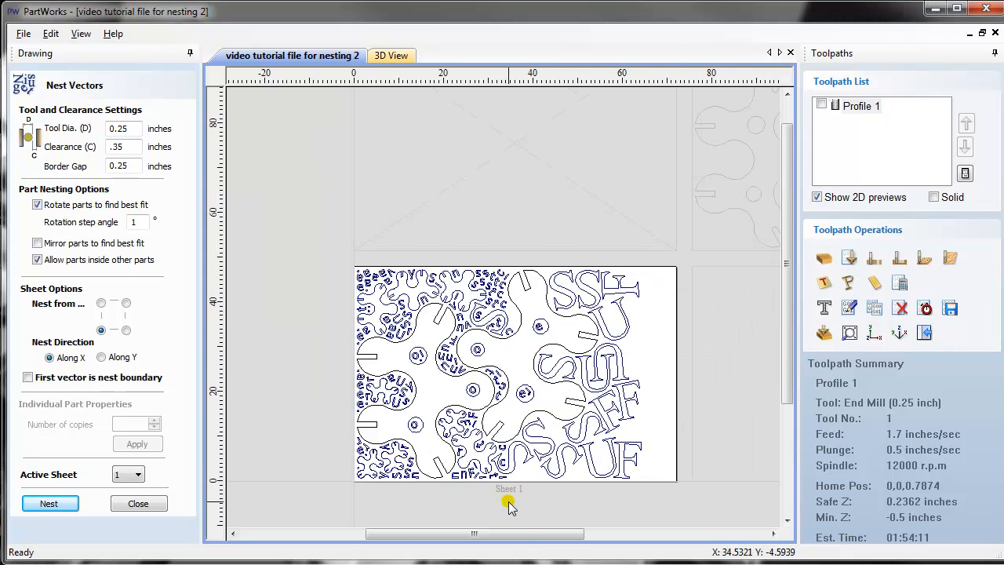
scroll(508, 505, down, 1)
drag(533, 534, 600, 538)
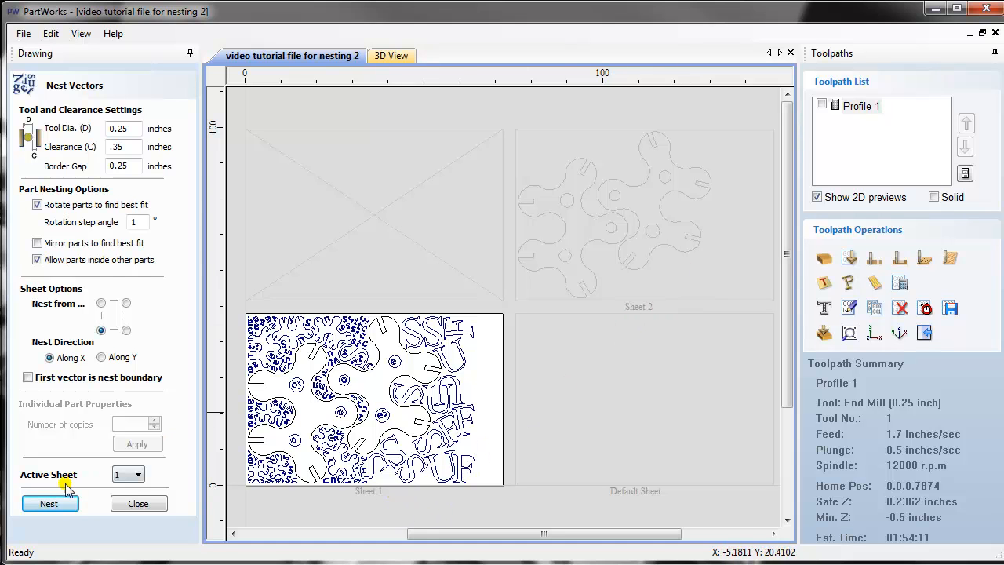
click(138, 475)
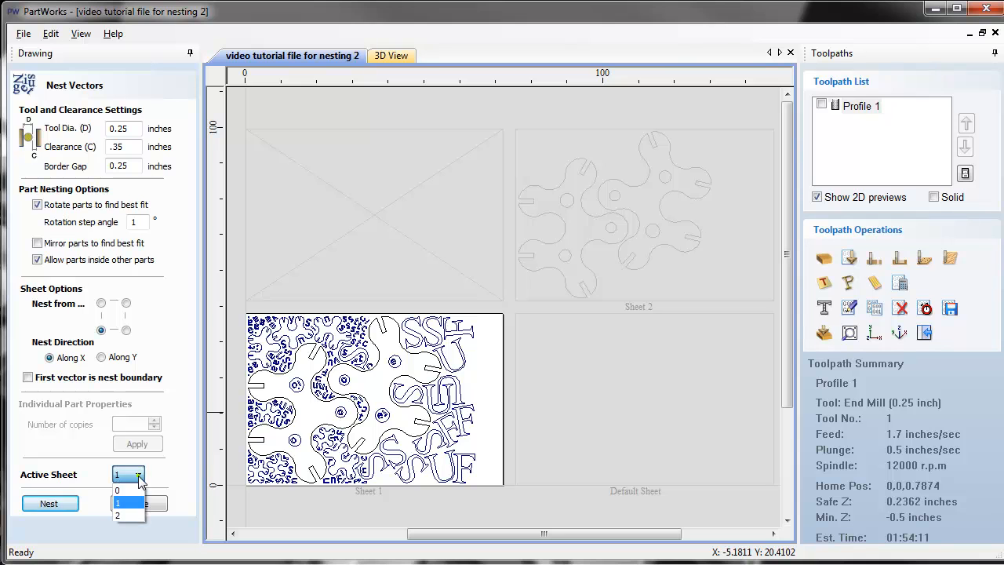
click(118, 516)
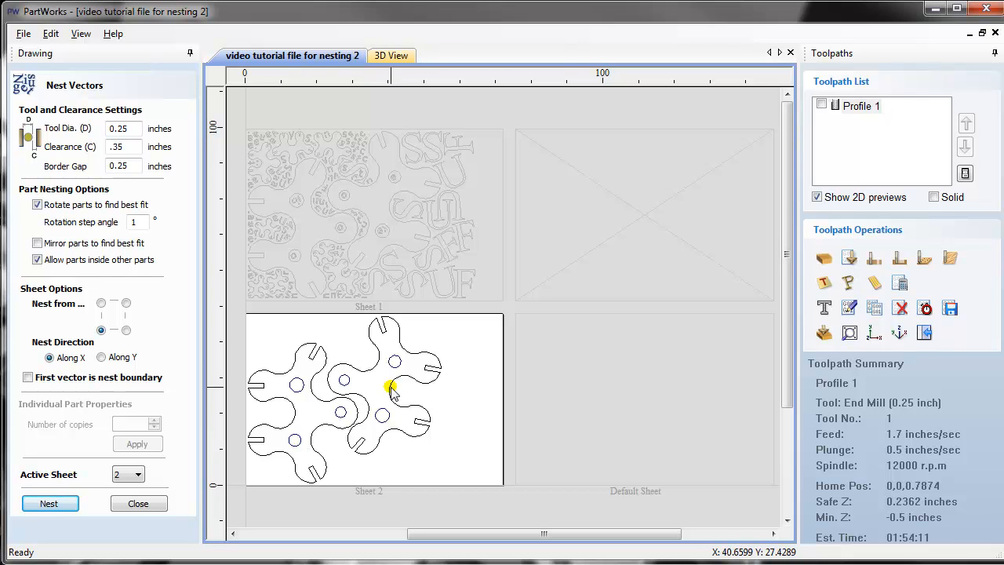
Step: Switch the active sheet to sheet 1, then to default sheet 0, and back to sheet 1 to compare their contents
click(137, 475)
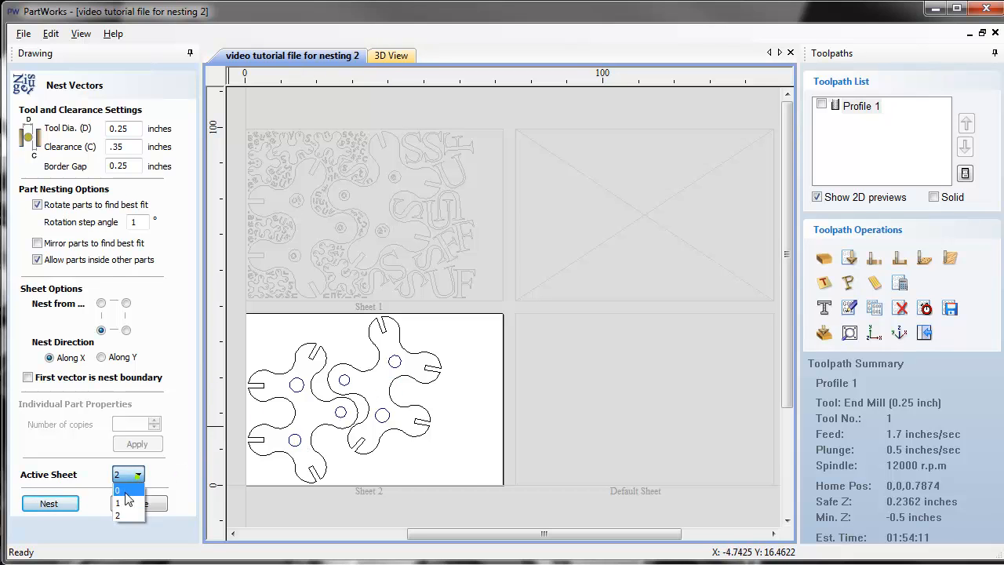
click(121, 495)
click(137, 474)
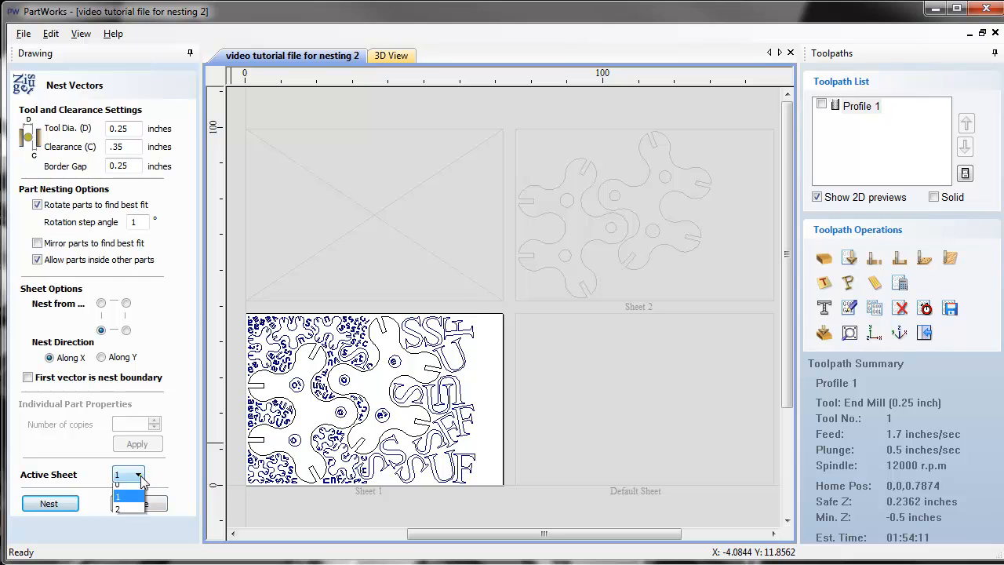
click(125, 486)
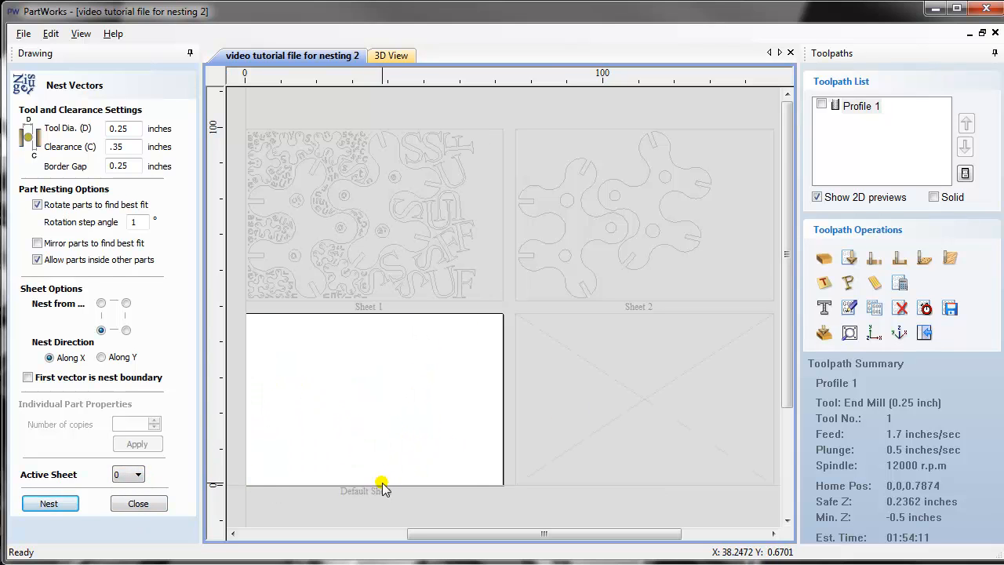
click(135, 476)
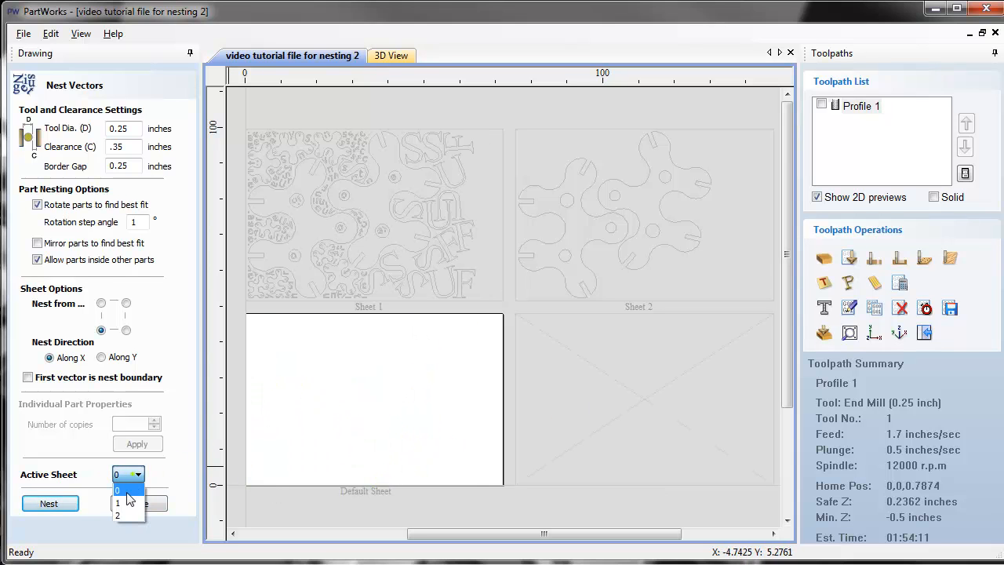
click(125, 497)
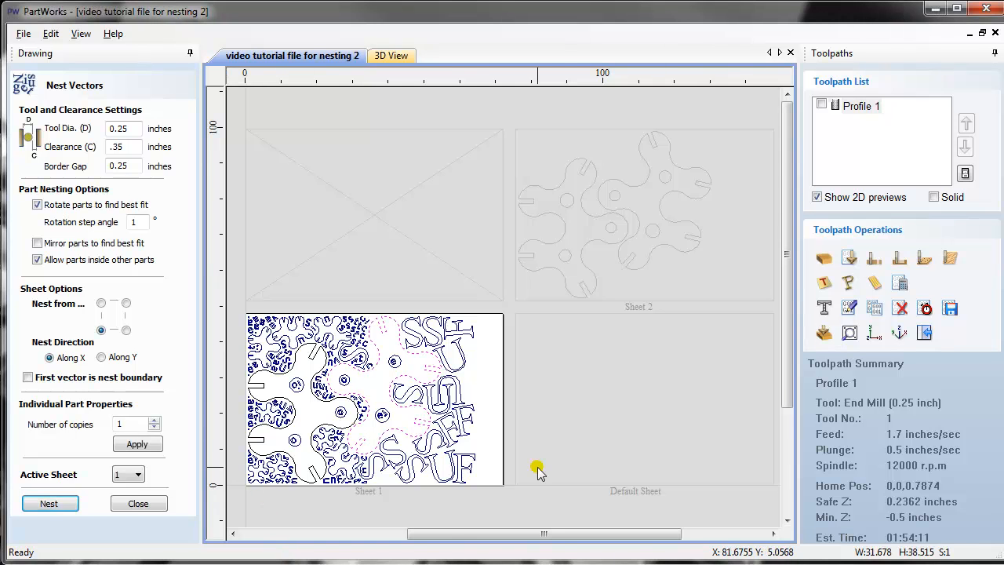
Step: Examine the nested layout on sheet 1 up close, then undo the four-copy nesting
scroll(476, 465, up, 2)
scroll(476, 462, up, 1)
drag(497, 534, 442, 534)
drag(787, 349, 786, 356)
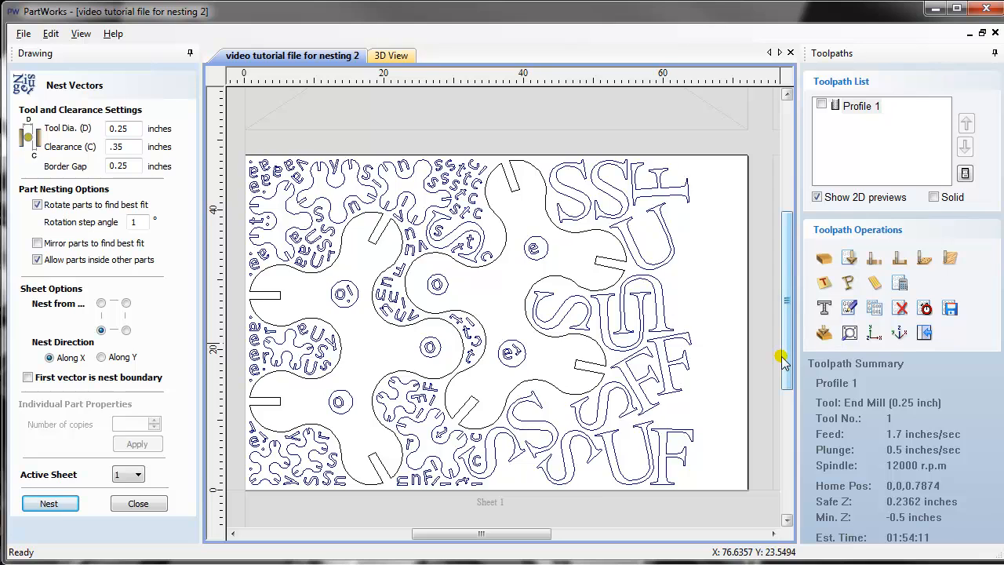
key(ctrl+z)
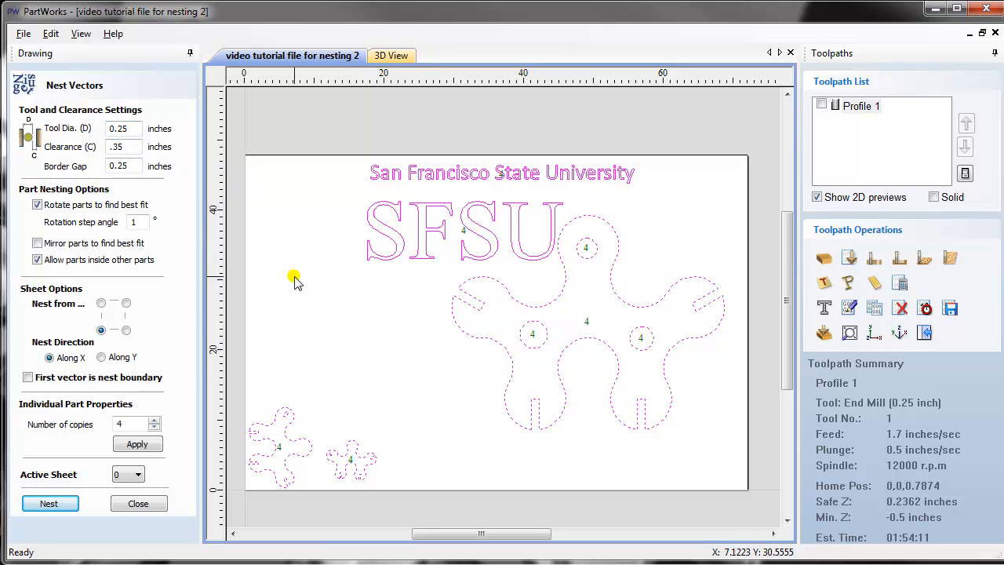
Step: Clear the selection, select the two small lobed shapes together, then select only the SFSU text
click(384, 318)
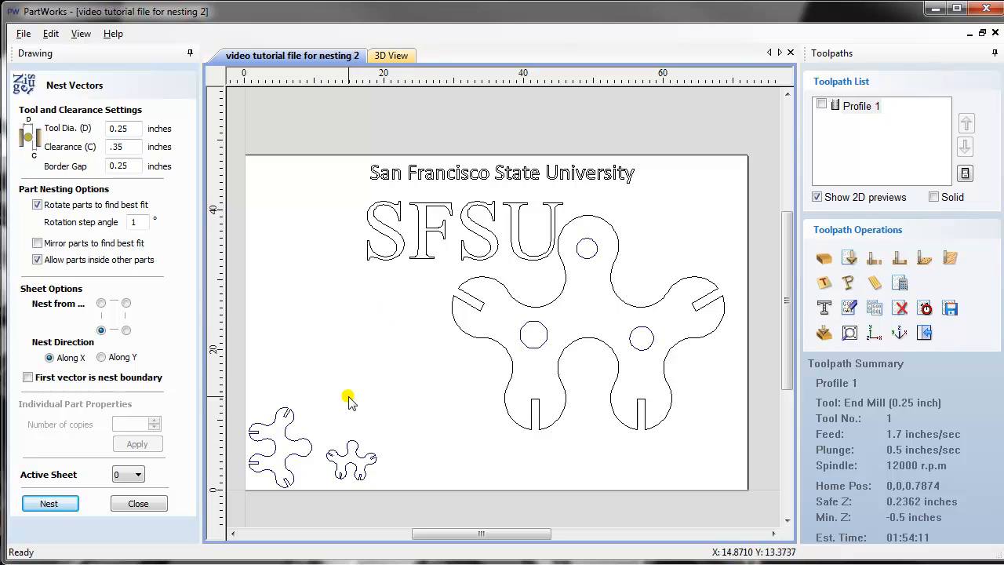
drag(396, 384, 248, 510)
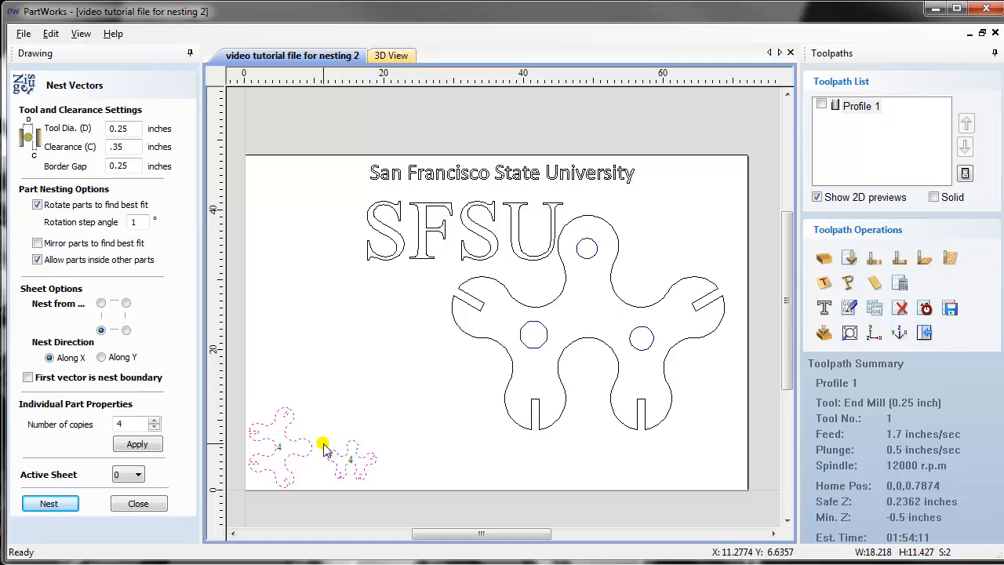
click(395, 259)
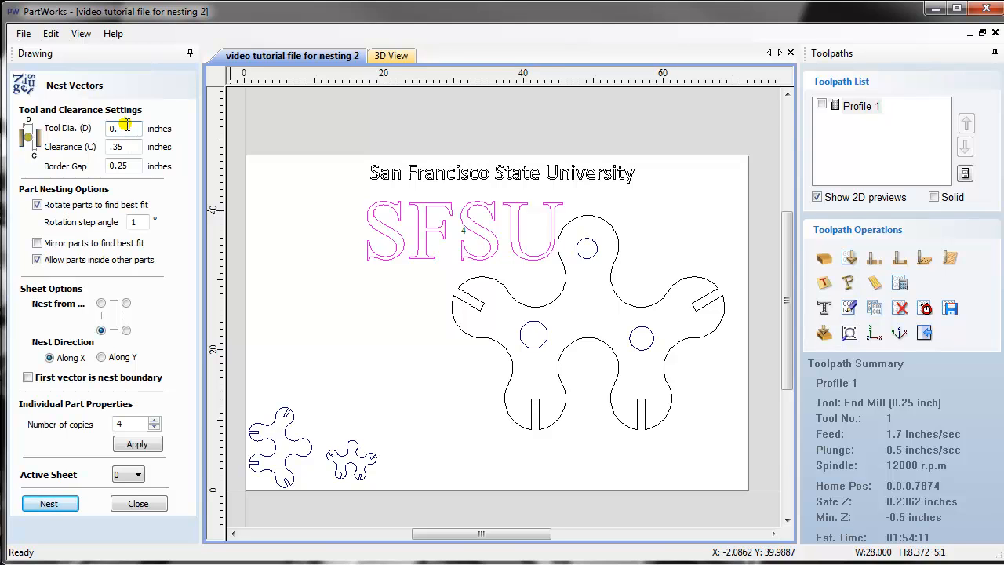
Step: Close and reopen Nest Vectors to discard the tool diameter edit, with nesting starting from the sheet's lower-left corner
click(138, 502)
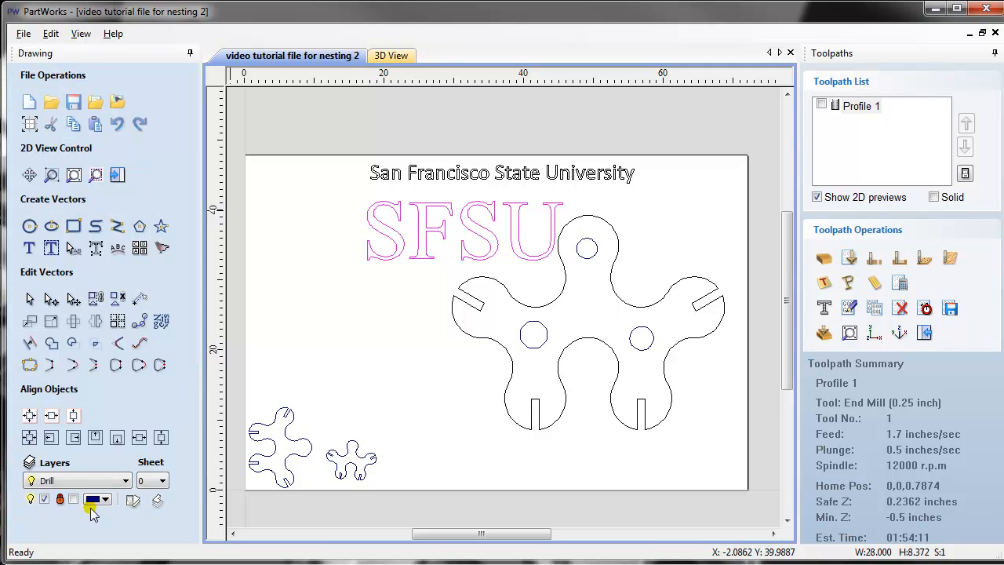
click(160, 325)
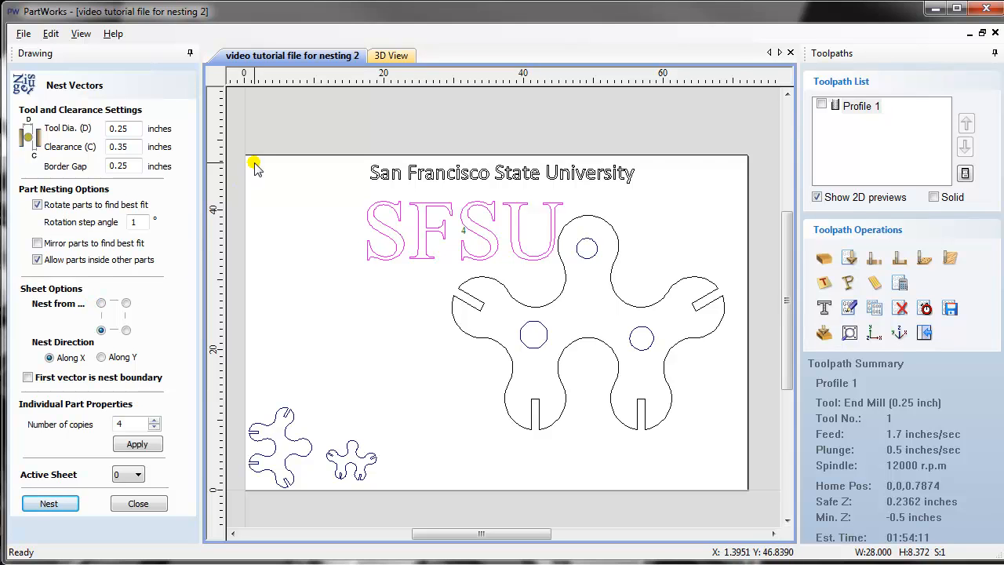
click(101, 330)
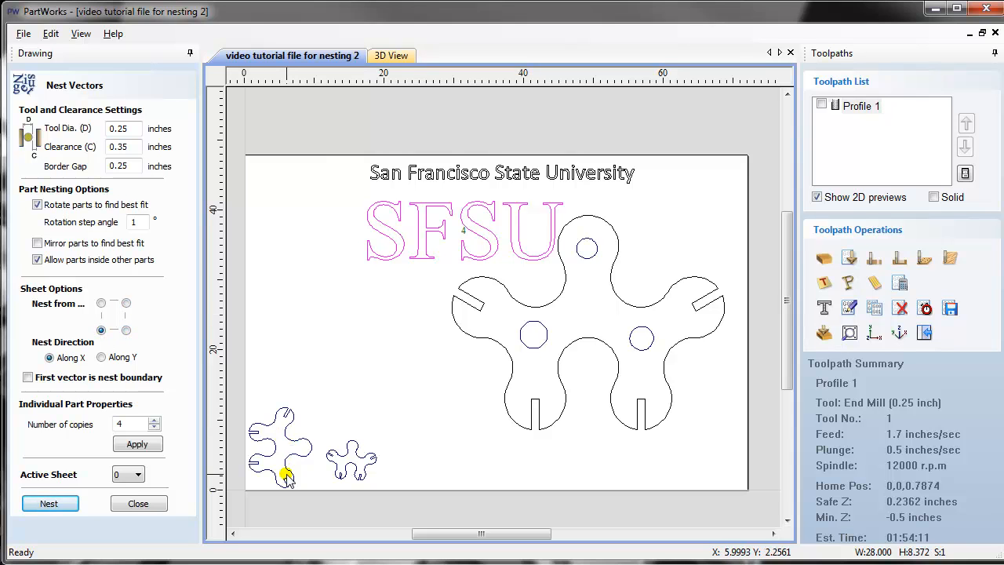